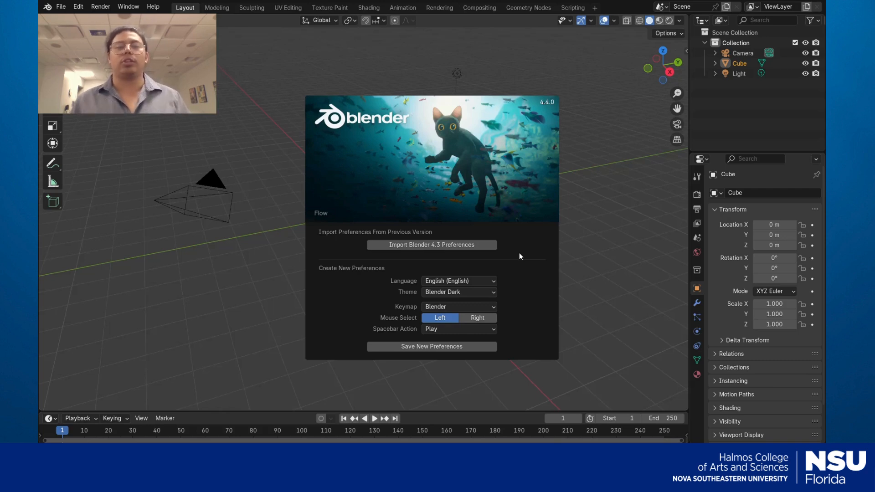
Close the Blender 4.4.0 welcome splash to reveal the default cube scene
{"action": "left_click", "coordinate": [619, 238]}
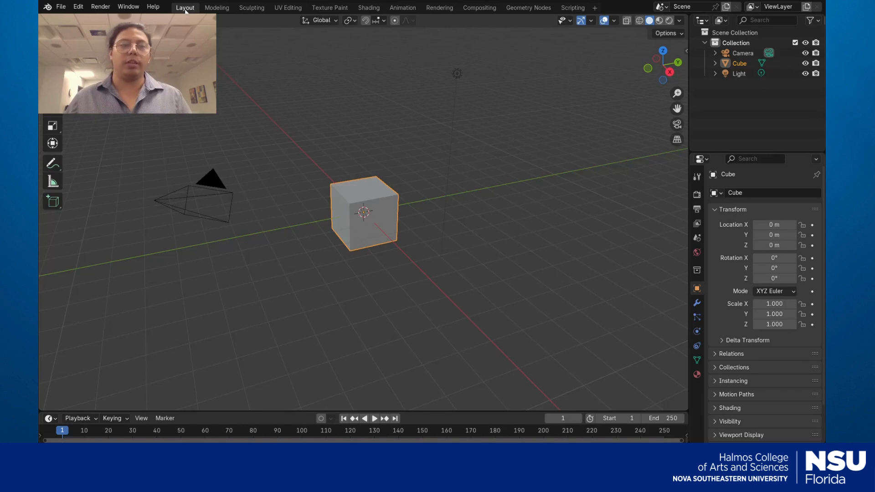
Switch to the UV Editing workspace with the cube's cross-shaped UV layout showing
{"action": "left_click", "coordinate": [292, 9]}
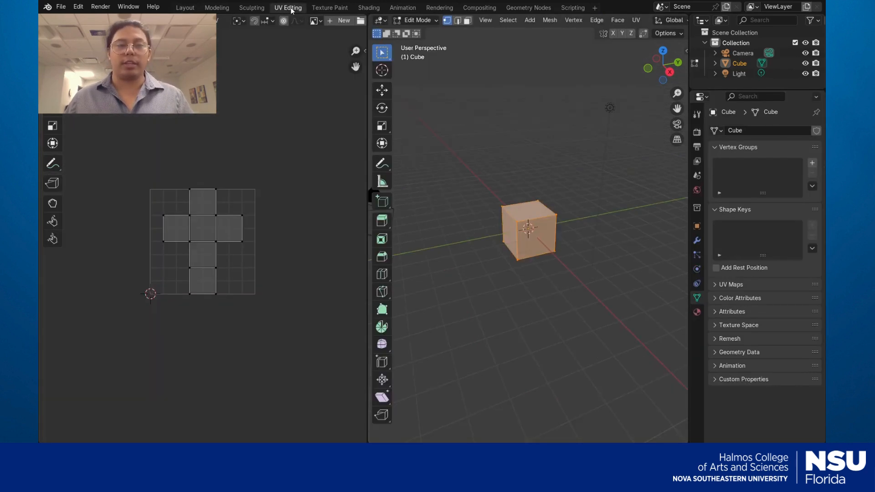
Zoom the UV editor and viewport, and deselect the entire cube mesh in the 3D view
{"action": "scroll", "coordinate": [286, 236], "scroll_direction": "up", "scroll_amount": 3}
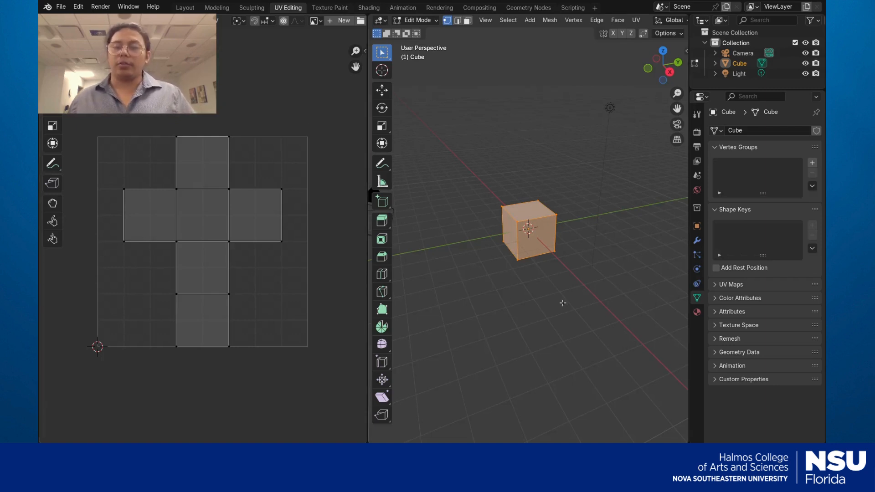
{"action": "scroll", "coordinate": [566, 263], "scroll_direction": "up", "scroll_amount": 7}
{"action": "scroll", "coordinate": [566, 262], "scroll_direction": "down", "scroll_amount": 4}
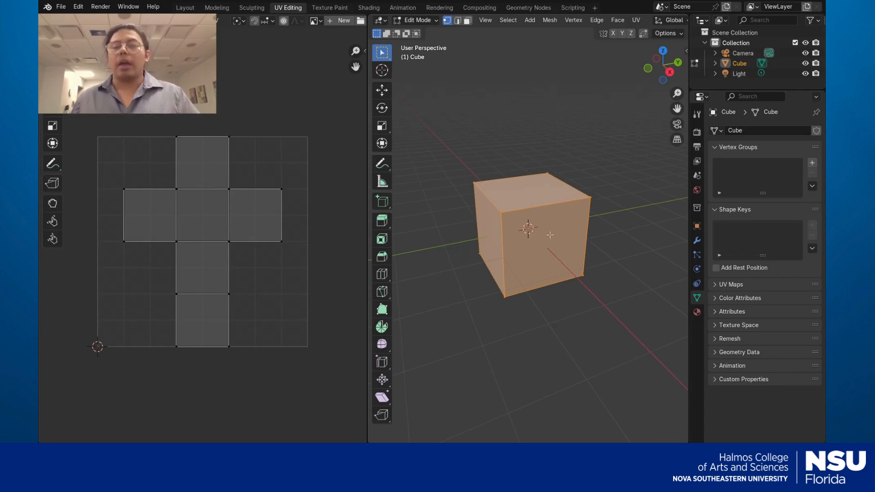
{"action": "left_click", "coordinate": [614, 235]}
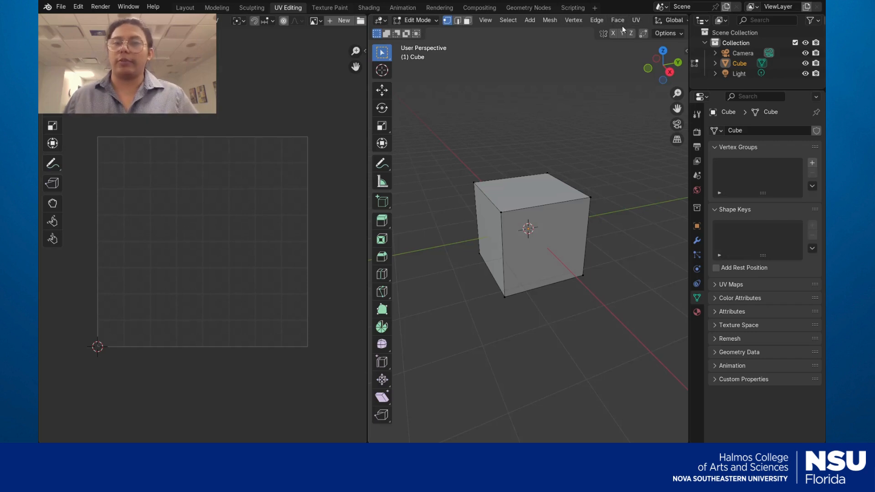
{"action": "scroll", "coordinate": [626, 22], "scroll_direction": "down", "scroll_amount": 3}
{"action": "scroll", "coordinate": [625, 22], "scroll_direction": "down", "scroll_amount": 8}
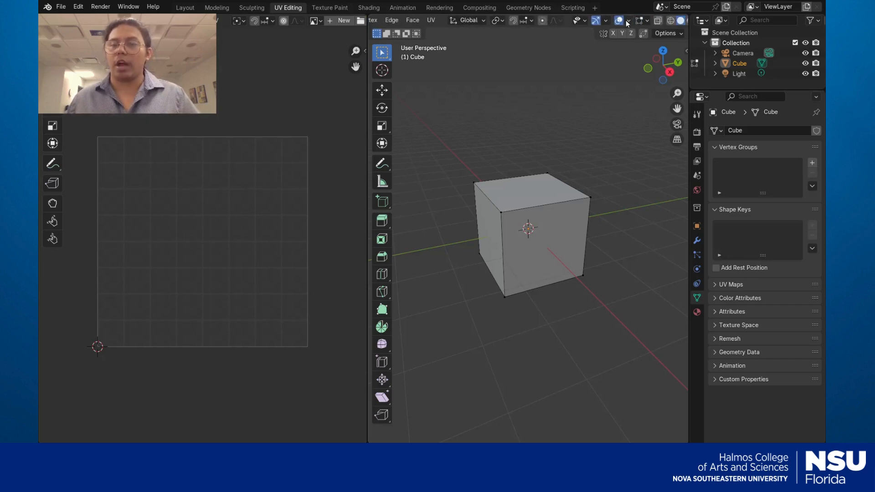
Set viewport shading Color to Texture, select all cube faces, and show Material properties
{"action": "left_click", "coordinate": [680, 21]}
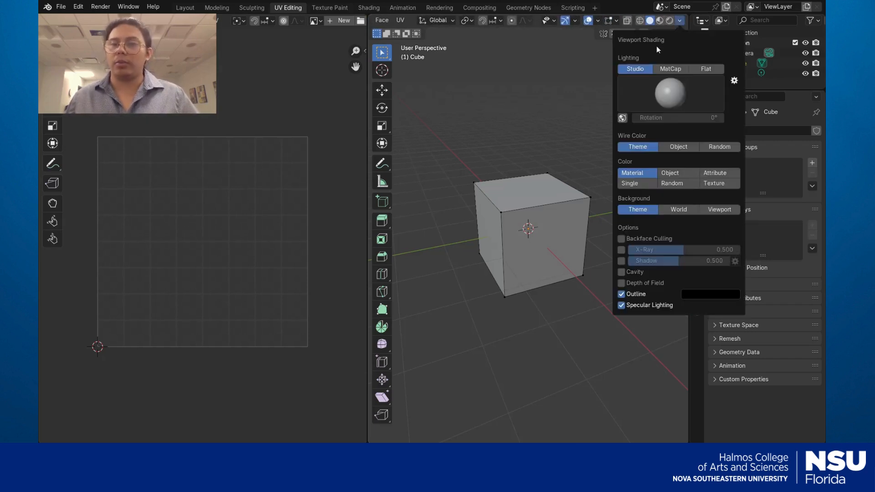
{"action": "left_click", "coordinate": [715, 183]}
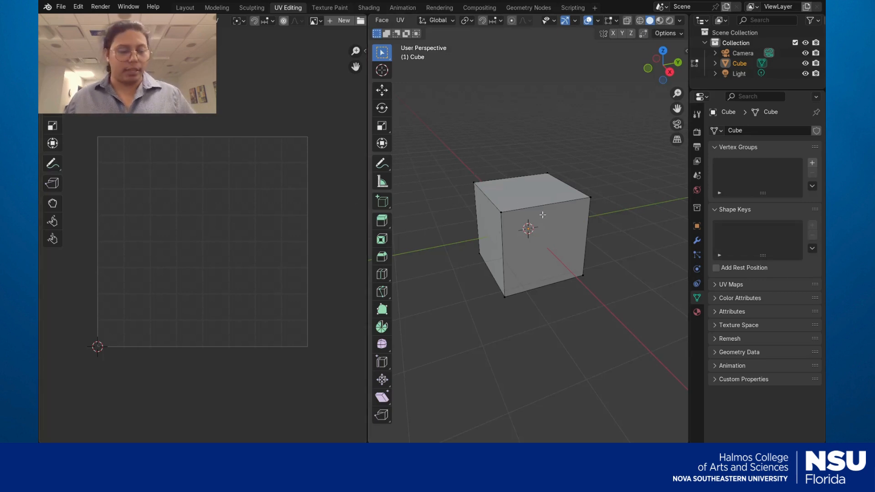
{"action": "key", "text": "a"}
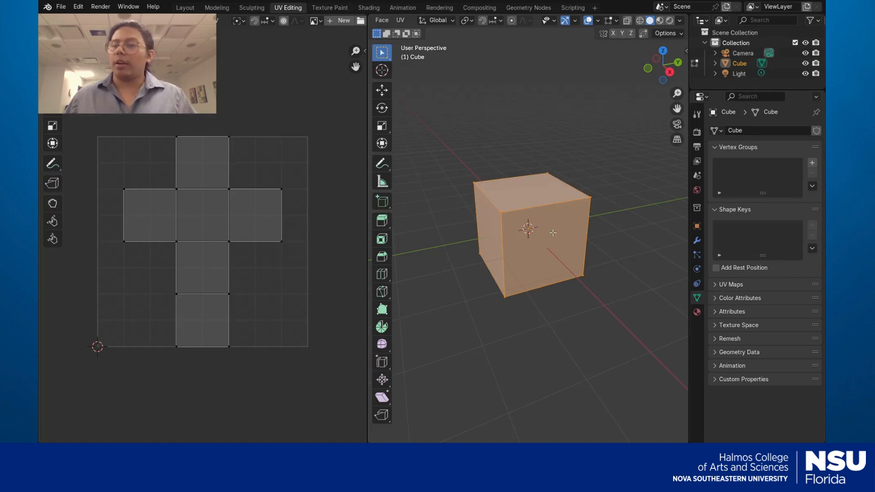
{"action": "left_click", "coordinate": [696, 312]}
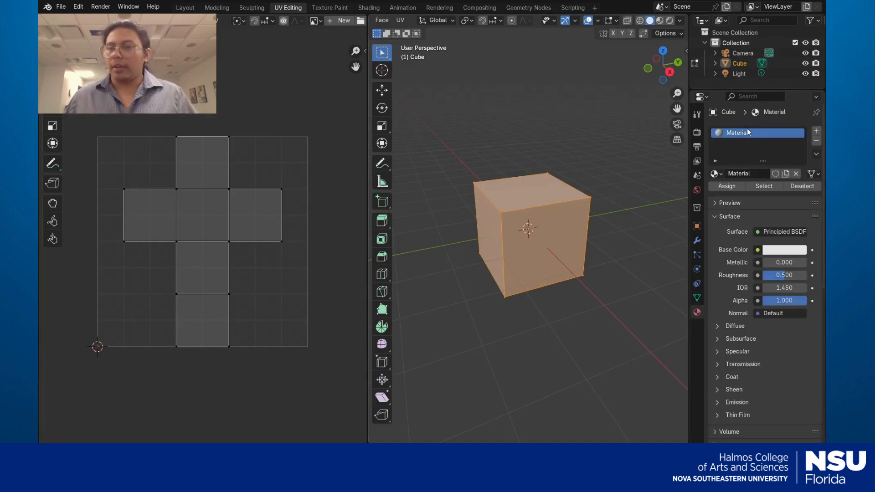
Replace the cube's material with a new one named 'cube test'
{"action": "left_click", "coordinate": [796, 173]}
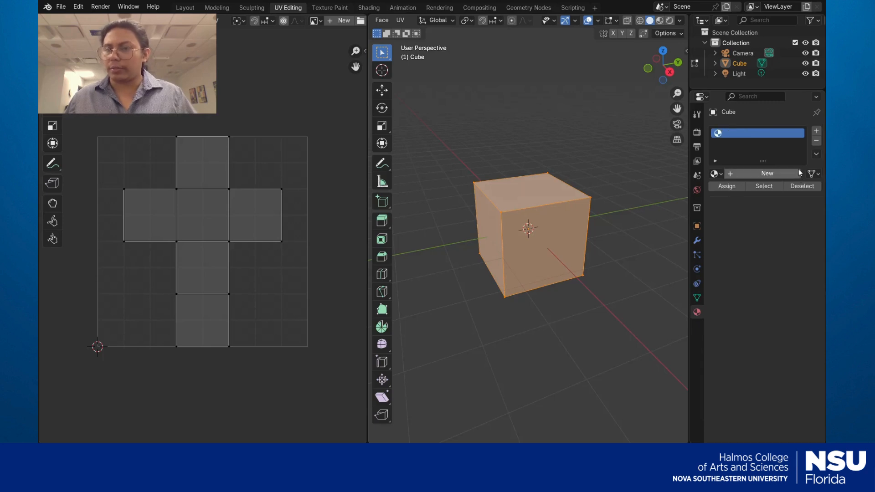
{"action": "left_click", "coordinate": [730, 174]}
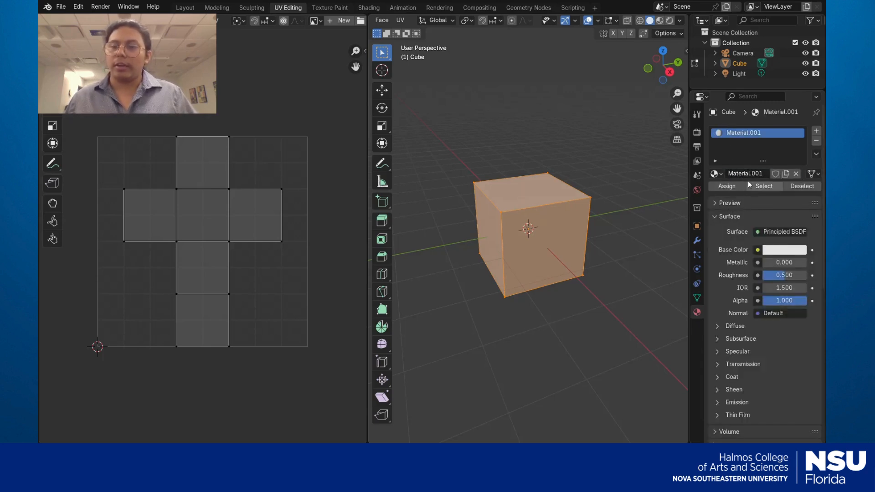
{"action": "left_click", "coordinate": [765, 174]}
{"action": "type", "text": "cu"}
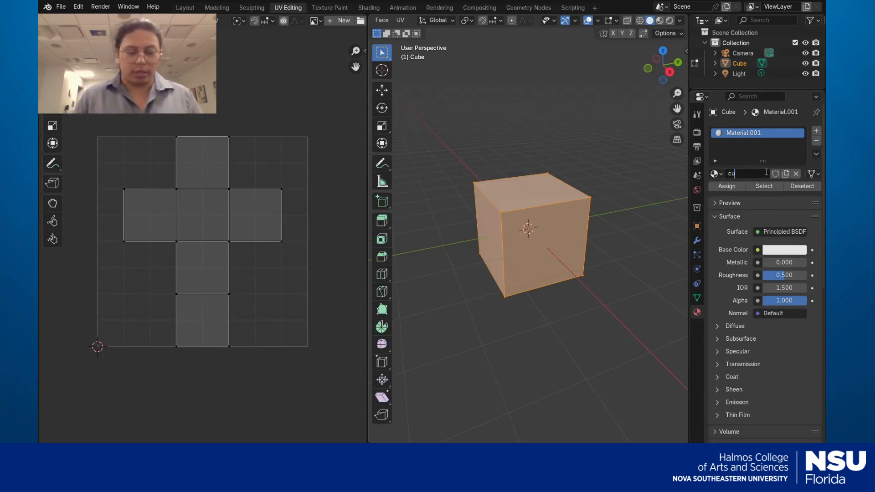
{"action": "type", "text": "be test"}
{"action": "key", "text": "Return"}
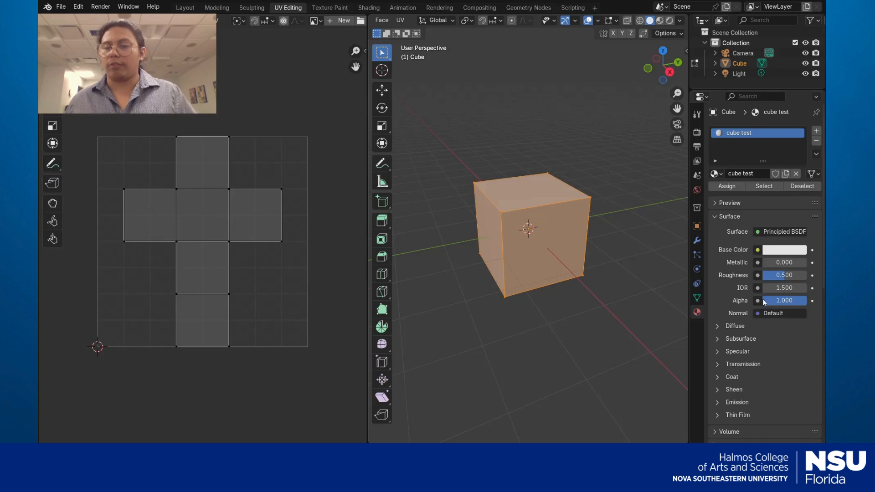
Make the material's base colour green and bring up the Base Color input node list
{"action": "left_click", "coordinate": [773, 254]}
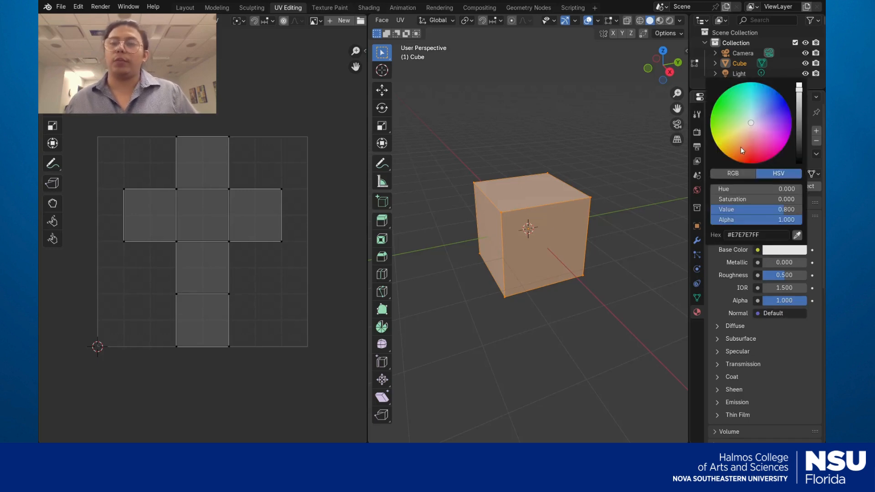
{"action": "left_click_drag", "start_coordinate": [740, 147], "coordinate": [729, 113]}
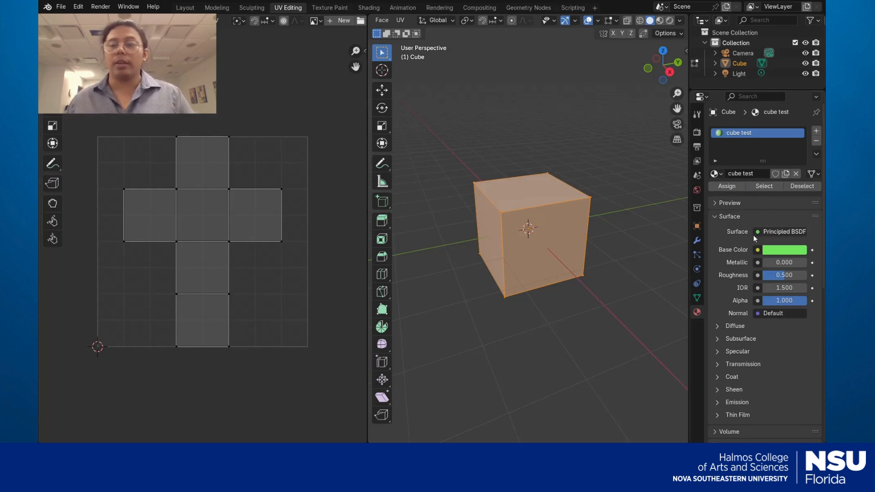
{"action": "left_click", "coordinate": [757, 250]}
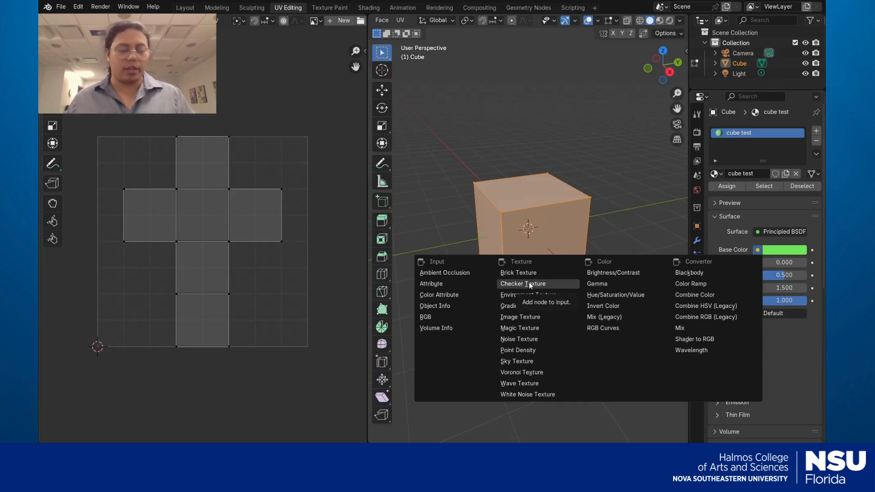
Feed Base Color an Image Texture with a new 1024 px UV Grid image named 'cube test'
{"action": "left_click", "coordinate": [526, 319]}
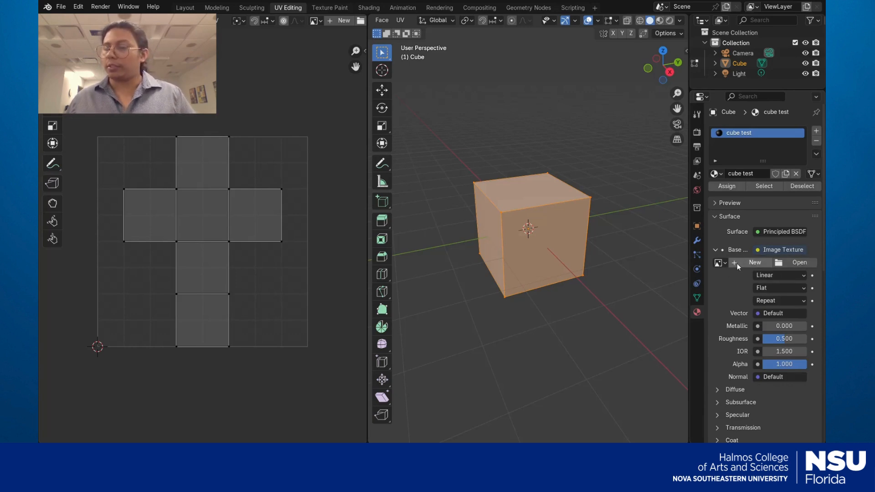
{"action": "left_click", "coordinate": [737, 263]}
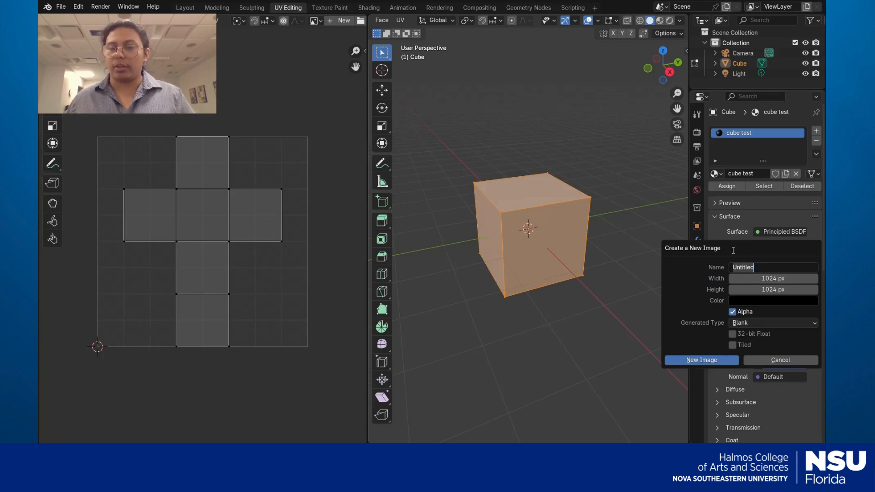
{"action": "left_click", "coordinate": [698, 324]}
{"action": "left_click", "coordinate": [756, 322]}
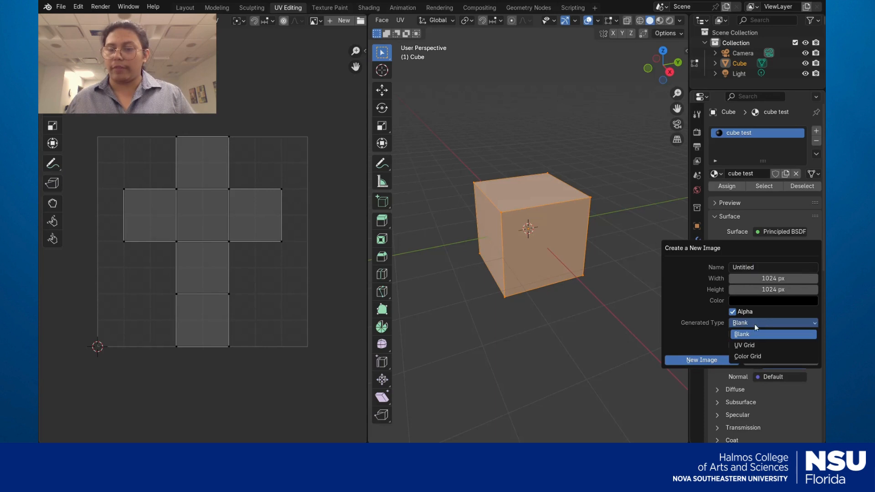
{"action": "left_click", "coordinate": [758, 346]}
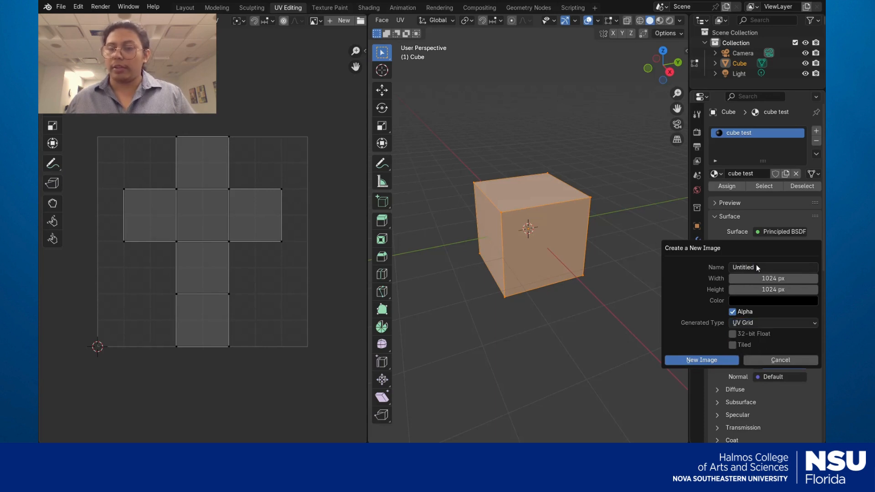
{"action": "left_click", "coordinate": [756, 266]}
{"action": "type", "text": "cube "}
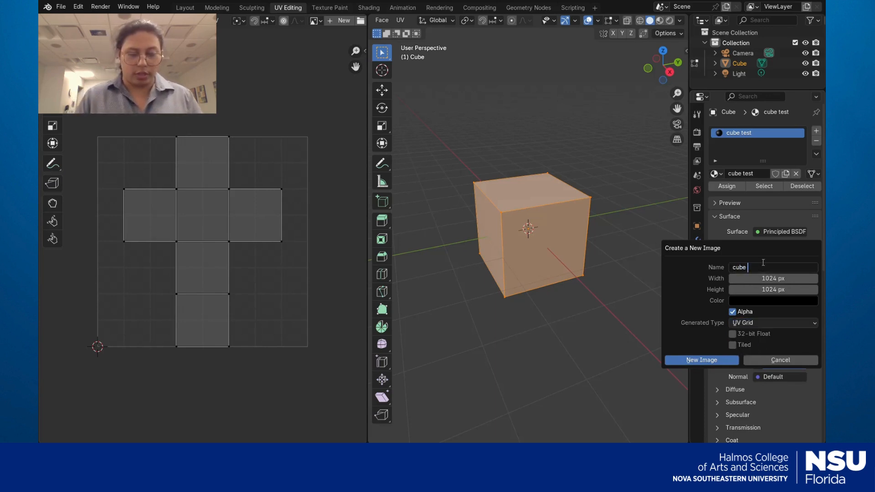
{"action": "type", "text": "test"}
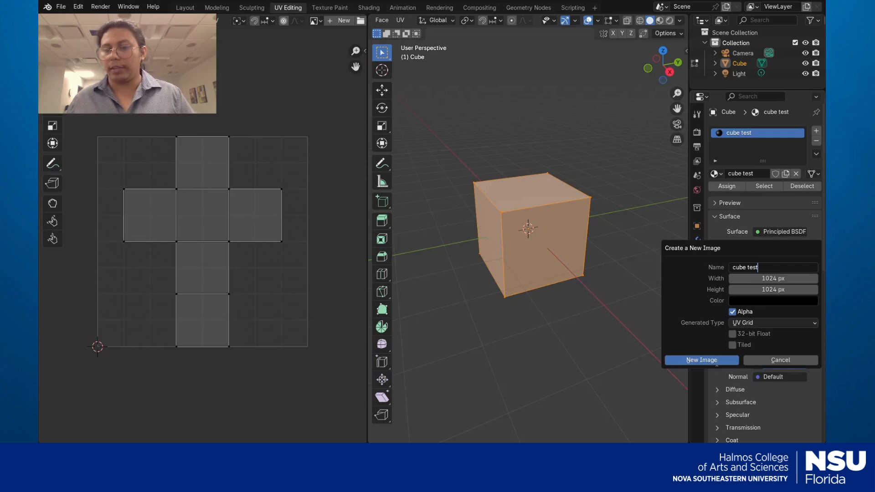
{"action": "left_click", "coordinate": [715, 361]}
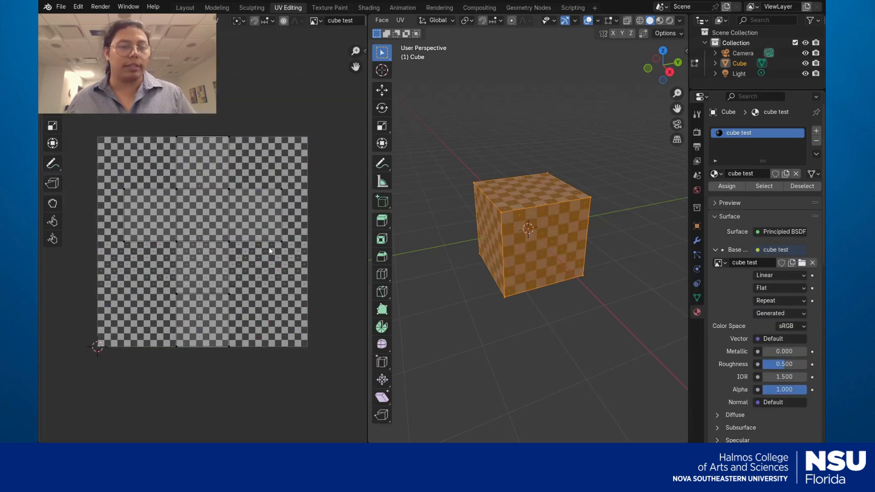
{"action": "scroll", "coordinate": [269, 251], "scroll_direction": "down", "scroll_amount": 2}
{"action": "scroll", "coordinate": [269, 251], "scroll_direction": "up", "scroll_amount": 5}
{"action": "scroll", "coordinate": [269, 251], "scroll_direction": "down", "scroll_amount": 2}
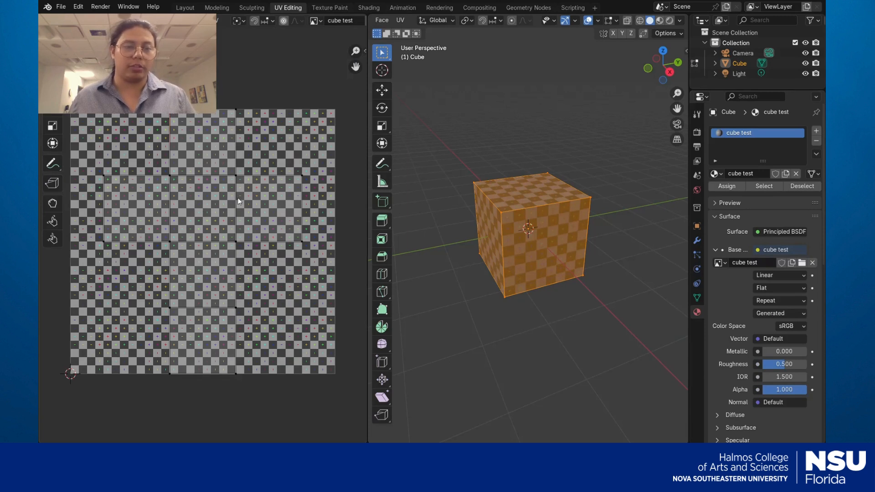
{"action": "key", "text": "a"}
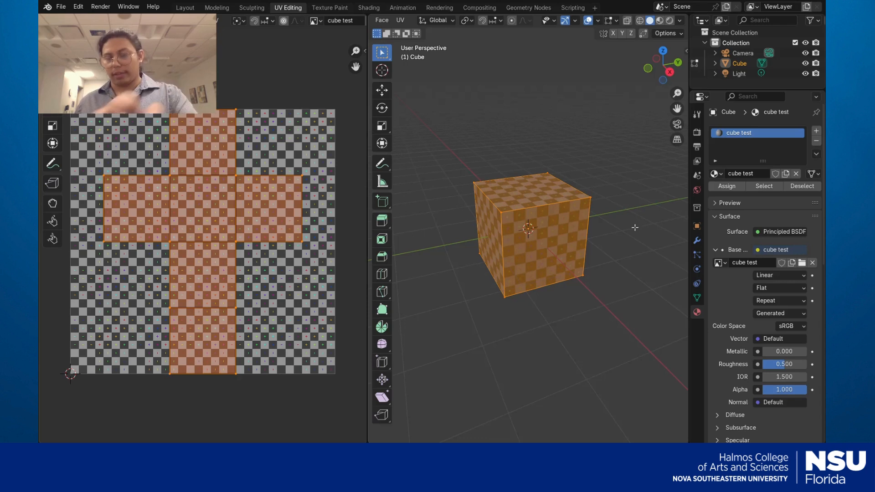
{"action": "left_click", "coordinate": [611, 229]}
{"action": "middle_click_drag", "start_coordinate": [617, 234], "coordinate": [643, 235]}
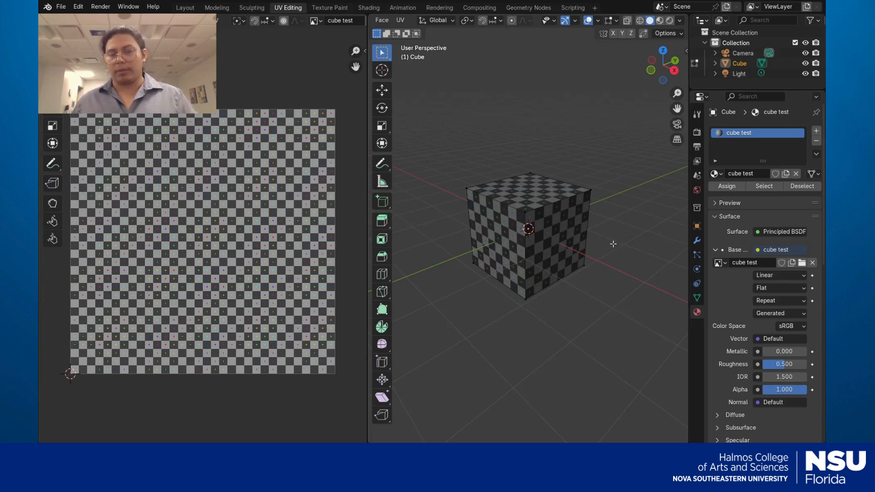
{"action": "mouse_move", "coordinate": [616, 245]}
{"action": "middle_mouse_down"}
{"action": "mouse_move", "coordinate": [575, 249]}
{"action": "mouse_move", "coordinate": [611, 268]}
{"action": "mouse_move", "coordinate": [635, 228]}
{"action": "mouse_move", "coordinate": [650, 266]}
{"action": "mouse_move", "coordinate": [621, 246]}
{"action": "middle_mouse_up"}
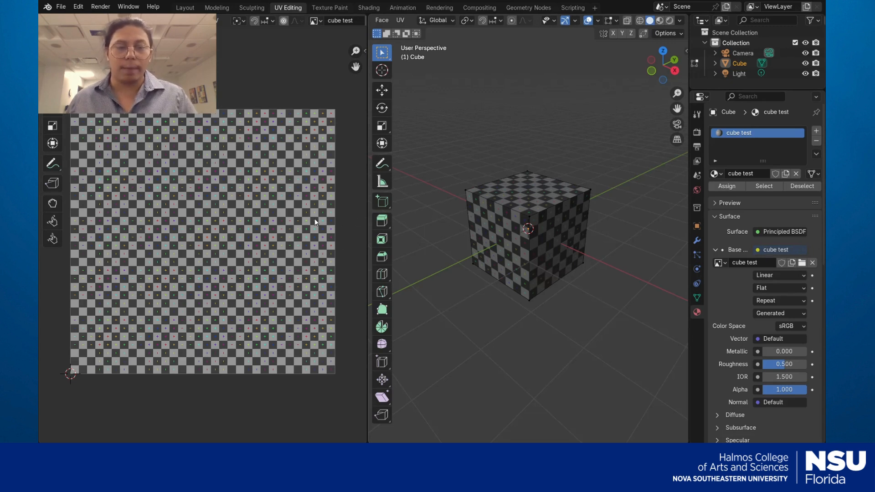
Swap the checker for the Metal Crate diamond-plate image, undoing then redoing the change
{"action": "left_click", "coordinate": [601, 371]}
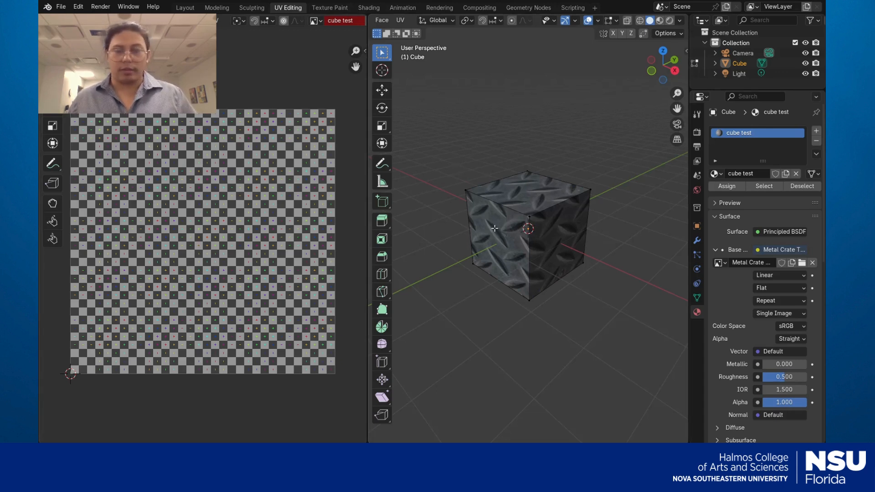
{"action": "key", "text": "ctrl+z"}
{"action": "key", "text": "a"}
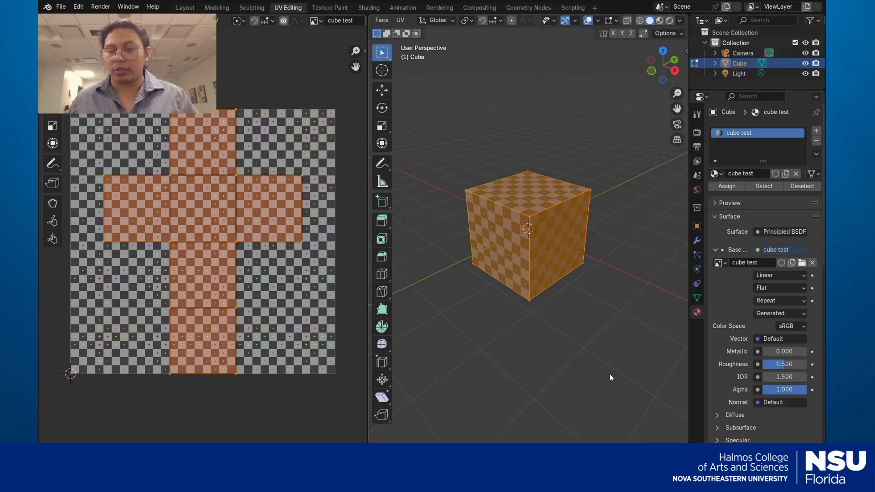
{"action": "key", "text": "ctrl+shift+z"}
{"action": "scroll", "coordinate": [288, 258], "scroll_direction": "up", "scroll_amount": 3}
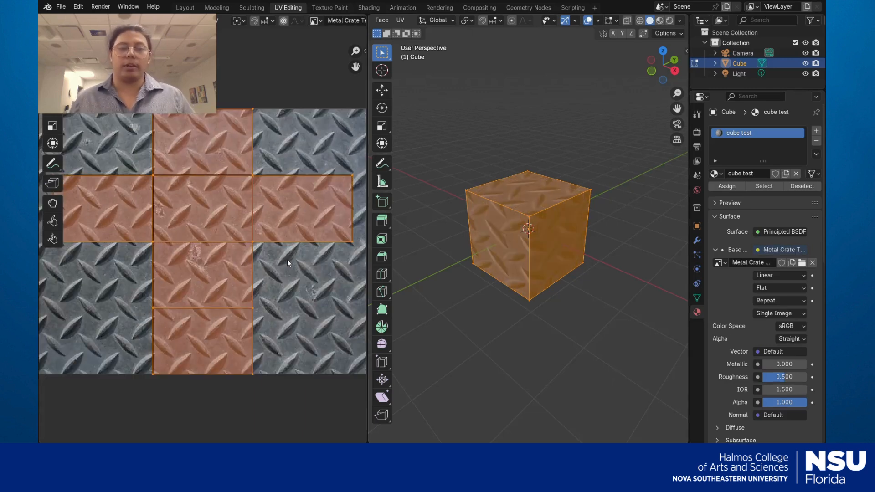
Select all the cube's UVs and shift the islands slightly upward on the metal image
{"action": "scroll", "coordinate": [287, 259], "scroll_direction": "down", "scroll_amount": 1}
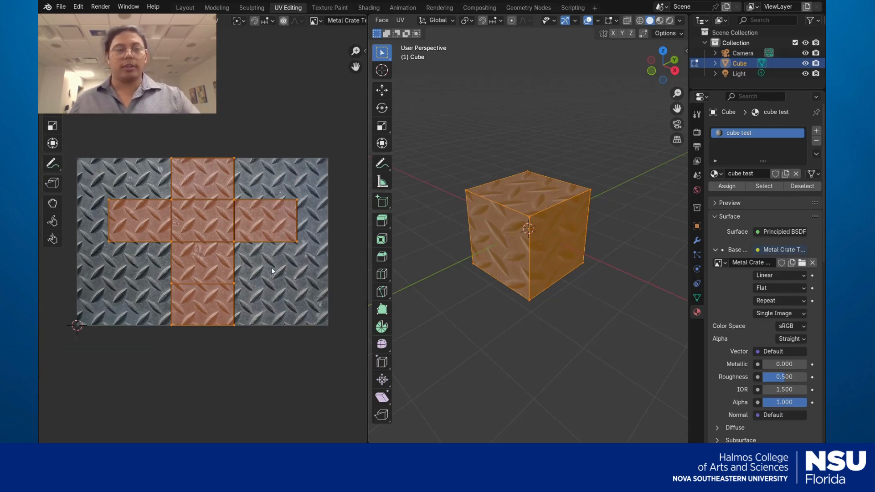
{"action": "left_click", "coordinate": [533, 312]}
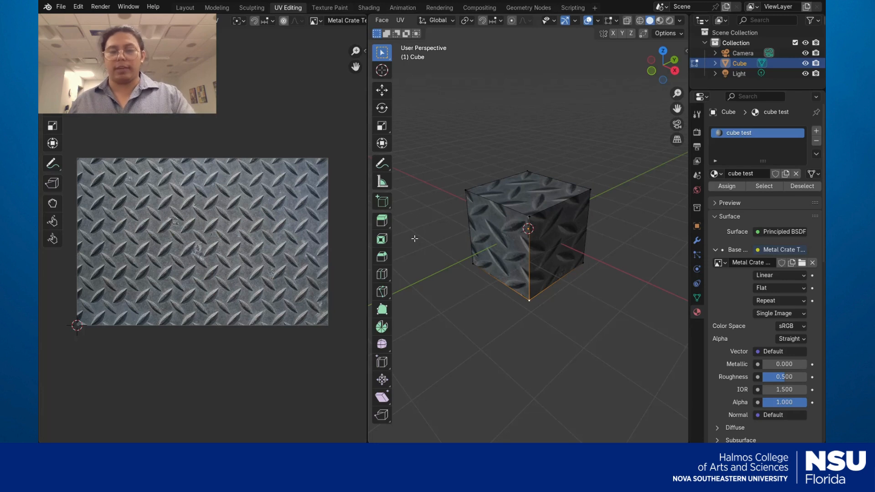
{"action": "key", "text": "a"}
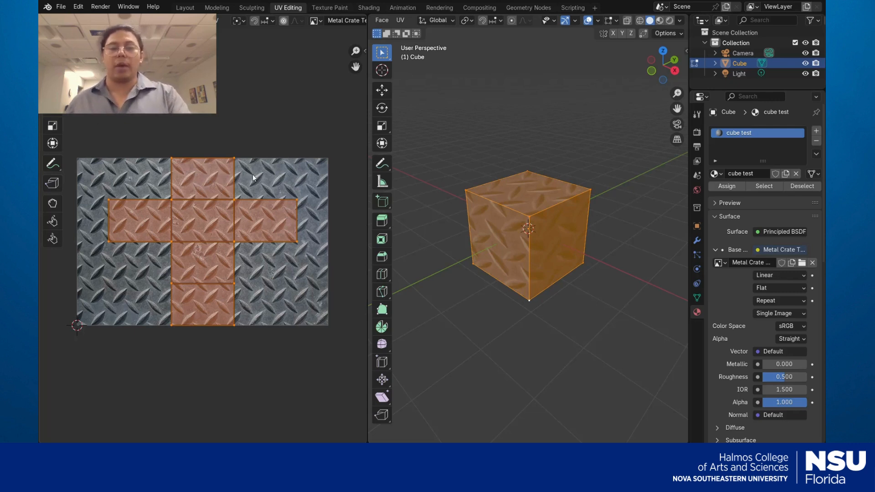
{"action": "left_click", "coordinate": [52, 90]}
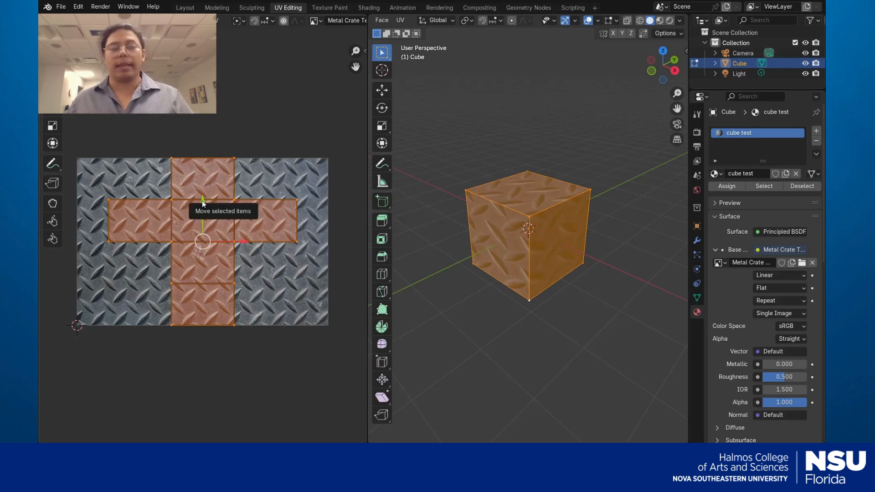
{"action": "mouse_move", "coordinate": [203, 202]}
{"action": "left_mouse_down"}
{"action": "mouse_move", "coordinate": [201, 166]}
{"action": "mouse_move", "coordinate": [203, 248]}
{"action": "mouse_move", "coordinate": [201, 199]}
{"action": "left_mouse_up"}
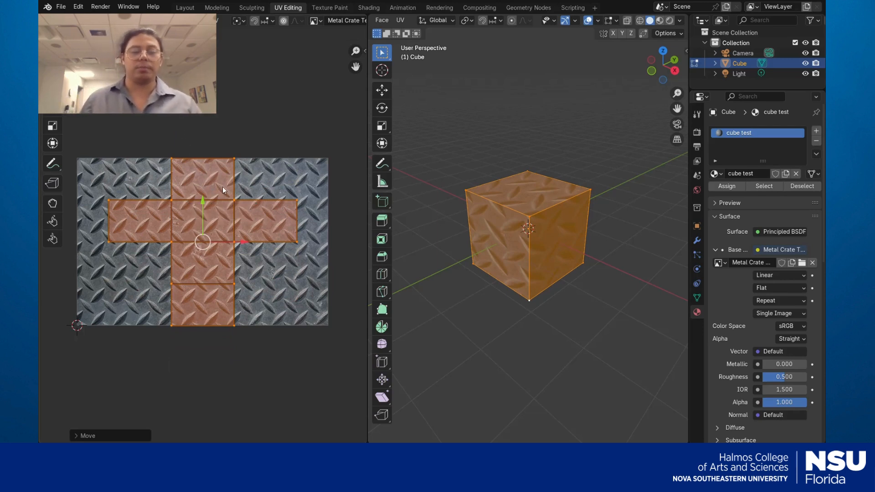
Rotate the UV cross about 45 degrees and enlarge it roughly three times
{"action": "key", "text": "g"}
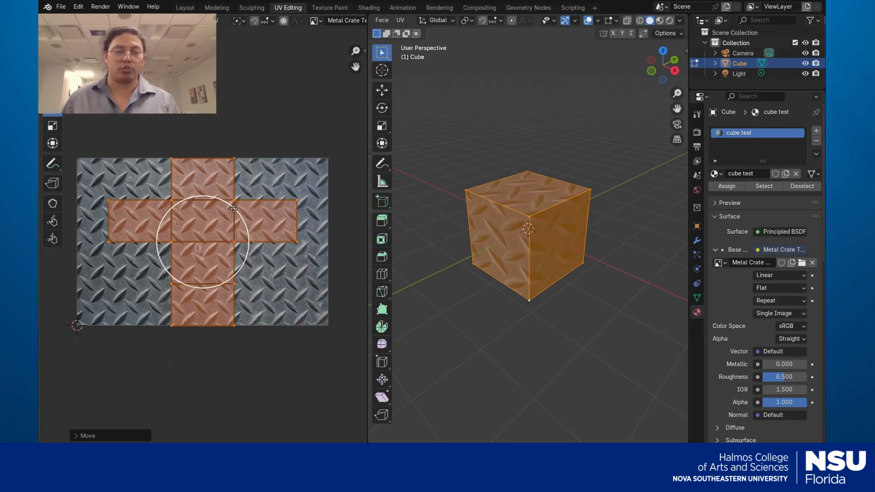
{"action": "key", "text": "r"}
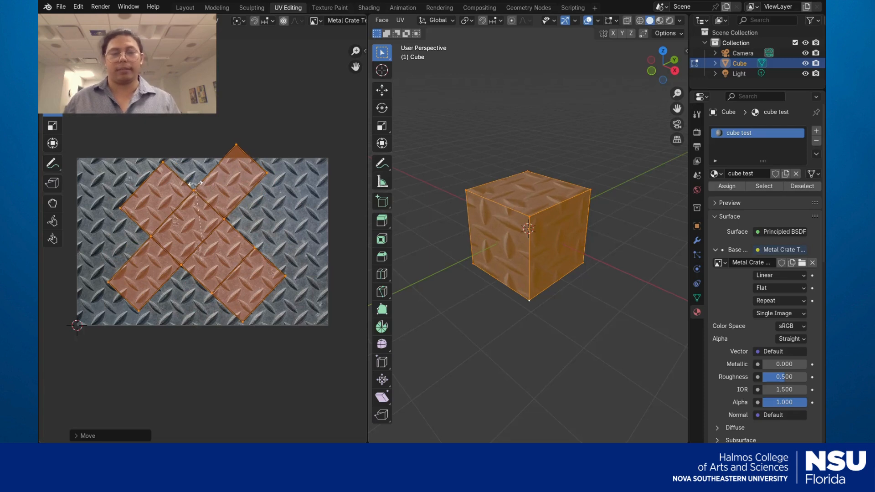
{"action": "left_click", "coordinate": [187, 186]}
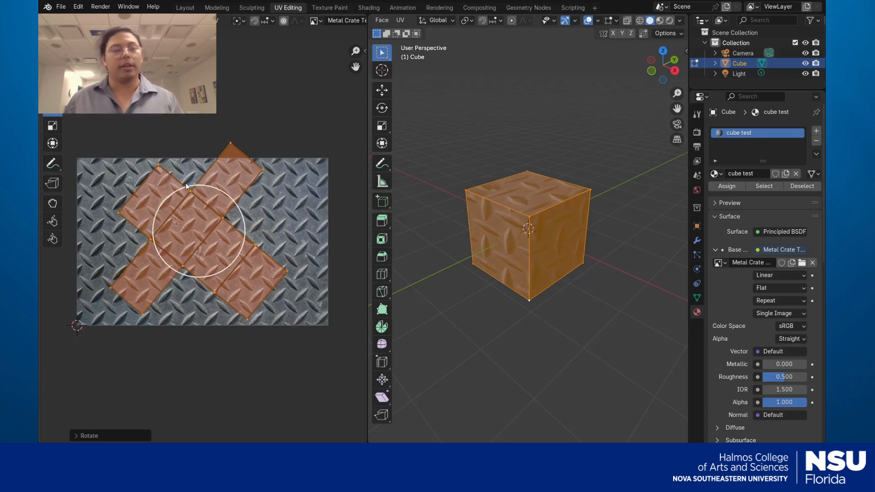
{"action": "left_click", "coordinate": [52, 126]}
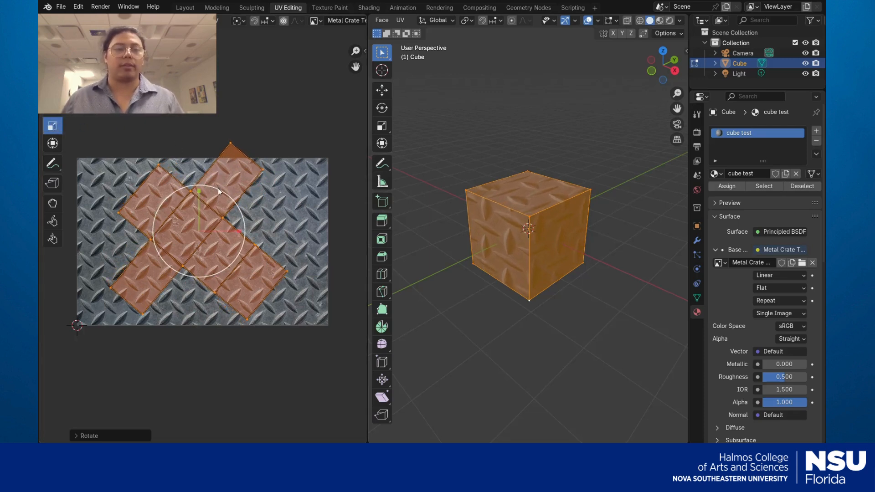
{"action": "left_click_drag", "start_coordinate": [218, 188], "coordinate": [231, 175]}
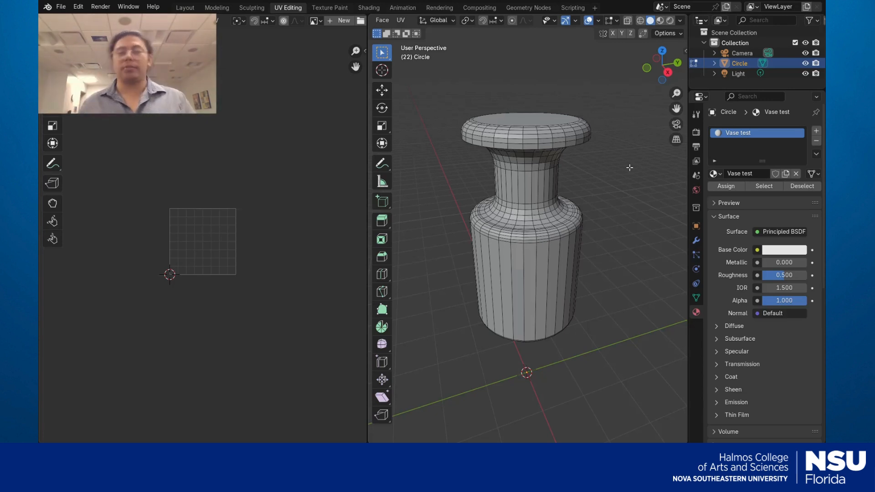
{"action": "middle_click_drag", "start_coordinate": [629, 168], "coordinate": [585, 286]}
{"action": "middle_click_drag", "start_coordinate": [660, 269], "coordinate": [640, 291]}
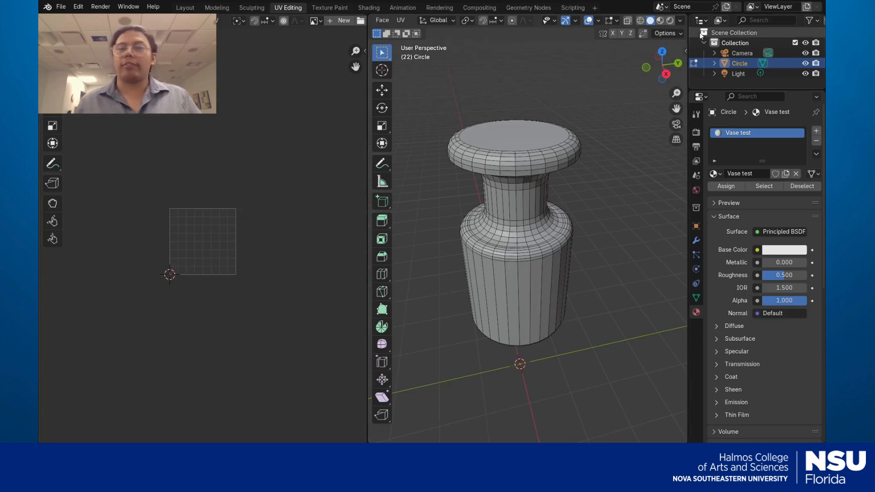
{"action": "left_click", "coordinate": [680, 20]}
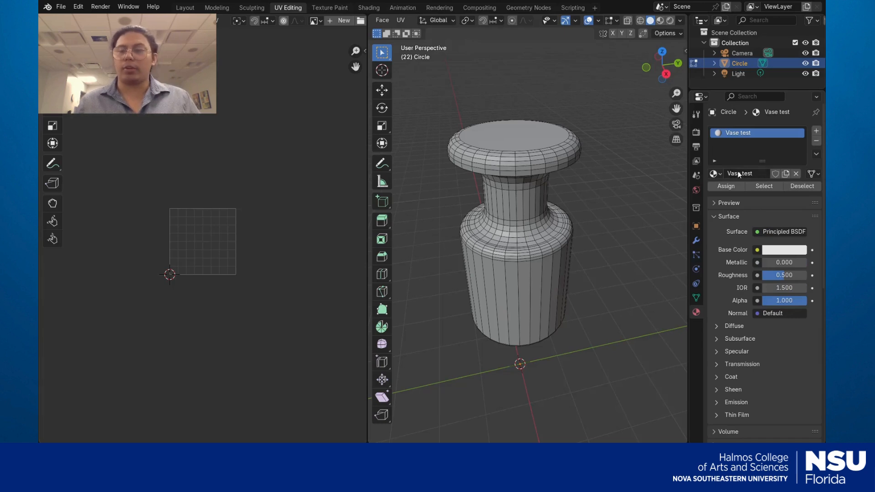
Drive the vase's Base Color with an Image Texture using a new UV Grid image 'Vase test'
{"action": "left_click", "coordinate": [759, 250]}
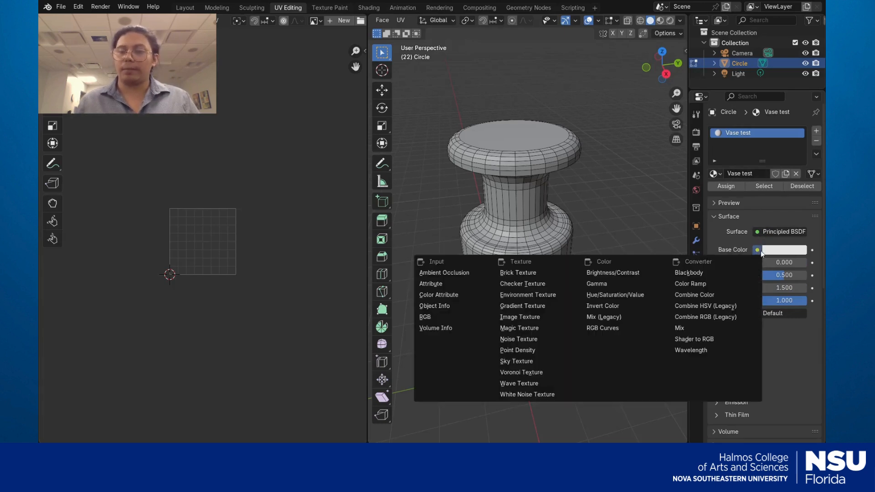
{"action": "left_click", "coordinate": [529, 317]}
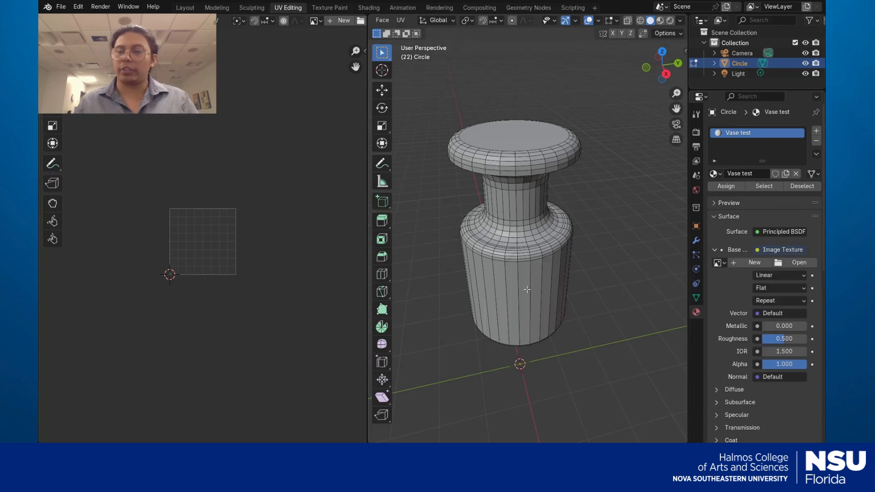
{"action": "left_click", "coordinate": [737, 263]}
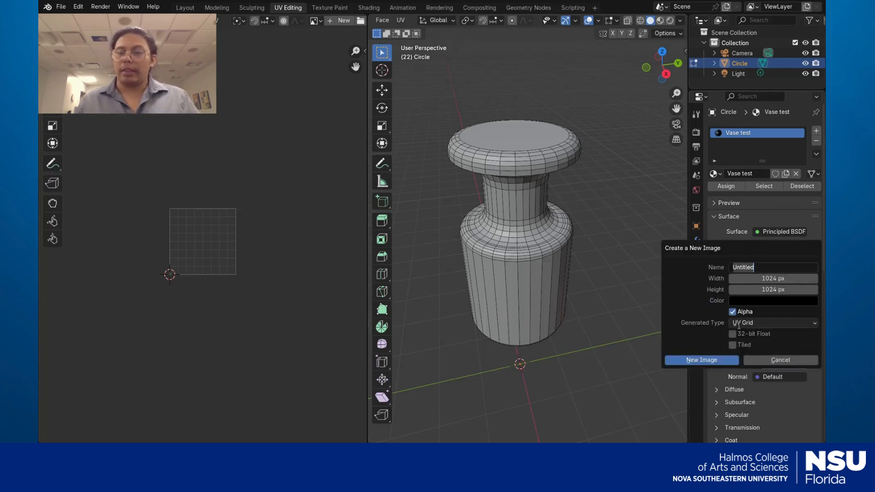
{"action": "type", "text": "V"}
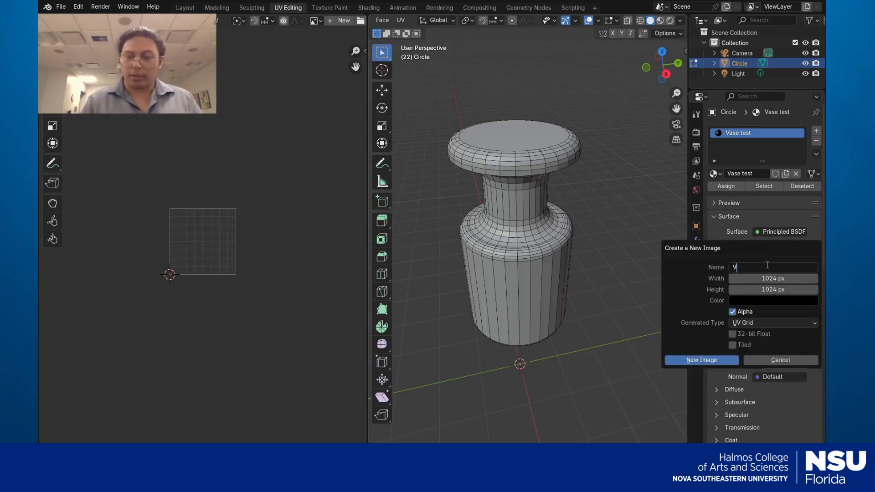
{"action": "type", "text": "ase test"}
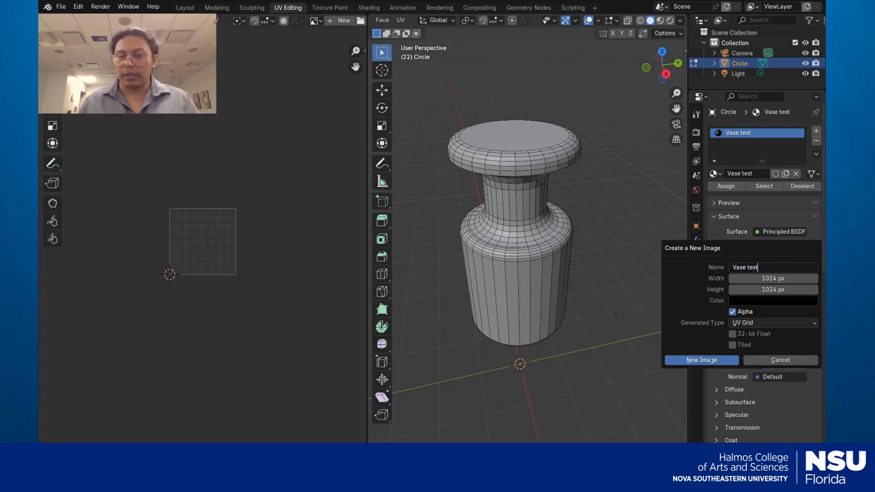
{"action": "left_click", "coordinate": [711, 360]}
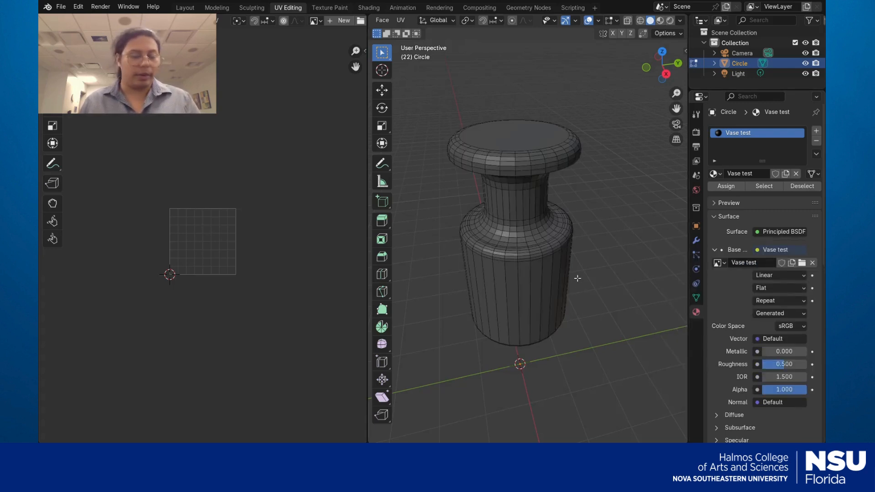
{"action": "key", "text": "shift+a"}
Select and deselect the vase, orbiting to a lower side-on view
{"action": "key", "text": "a"}
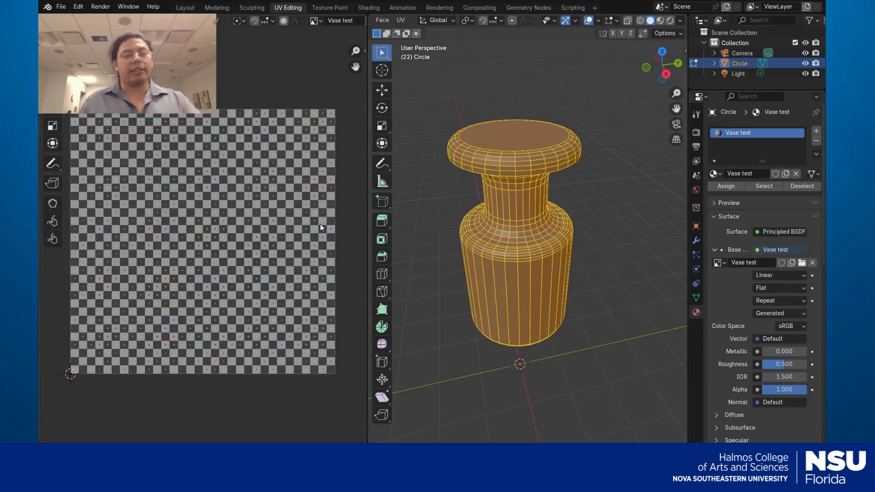
{"action": "left_click", "coordinate": [586, 214]}
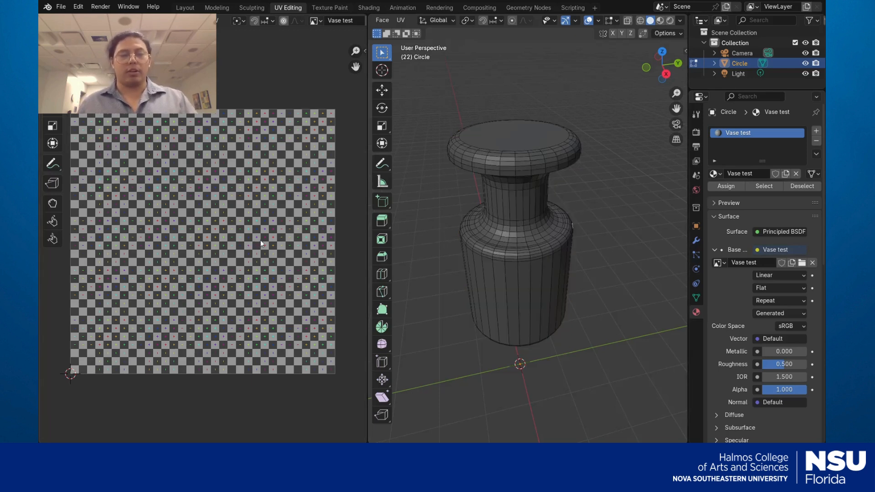
{"action": "mouse_move", "coordinate": [561, 308]}
{"action": "middle_mouse_down"}
{"action": "mouse_move", "coordinate": [557, 298]}
{"action": "mouse_move", "coordinate": [563, 304]}
{"action": "mouse_move", "coordinate": [544, 306]}
{"action": "middle_mouse_up"}
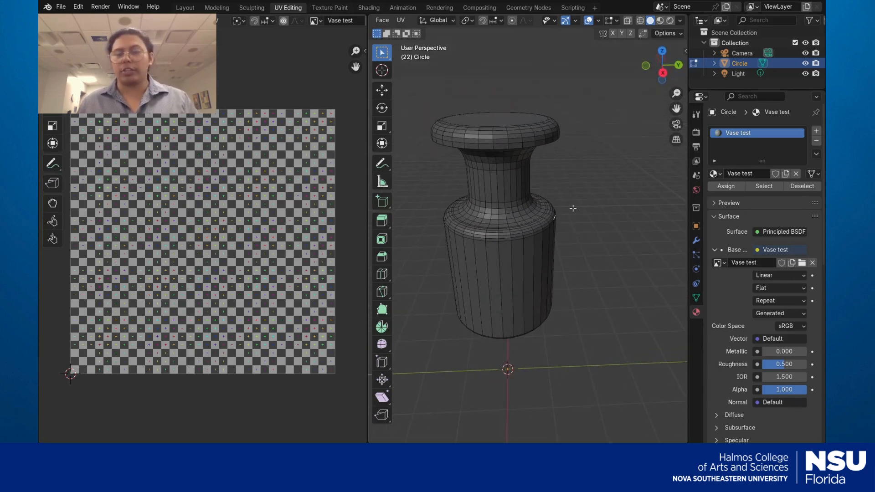
Unwrap all vase faces with angle-based unwrapping, then deselect the mesh
{"action": "key", "text": "a"}
{"action": "key", "text": "u"}
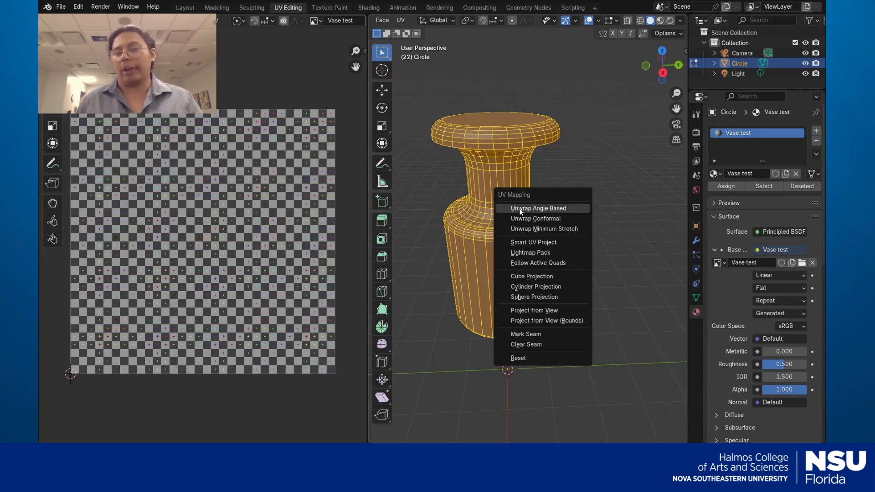
{"action": "left_click", "coordinate": [556, 209]}
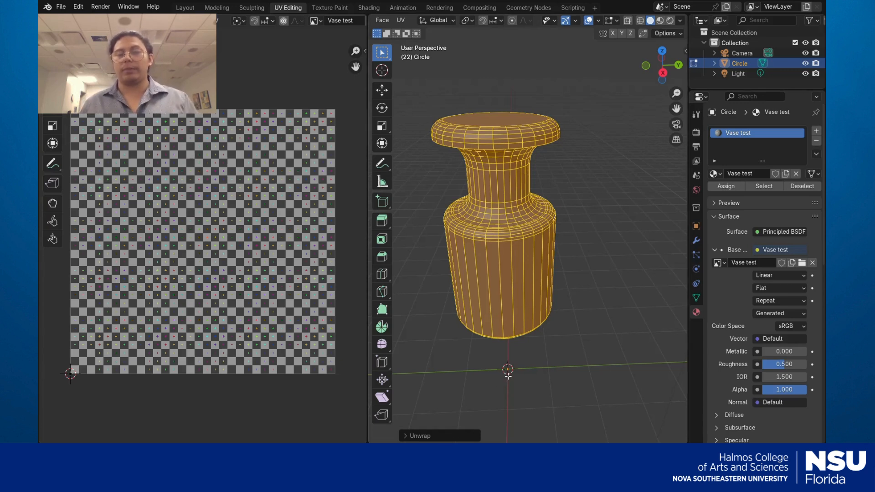
{"action": "left_click", "coordinate": [571, 344]}
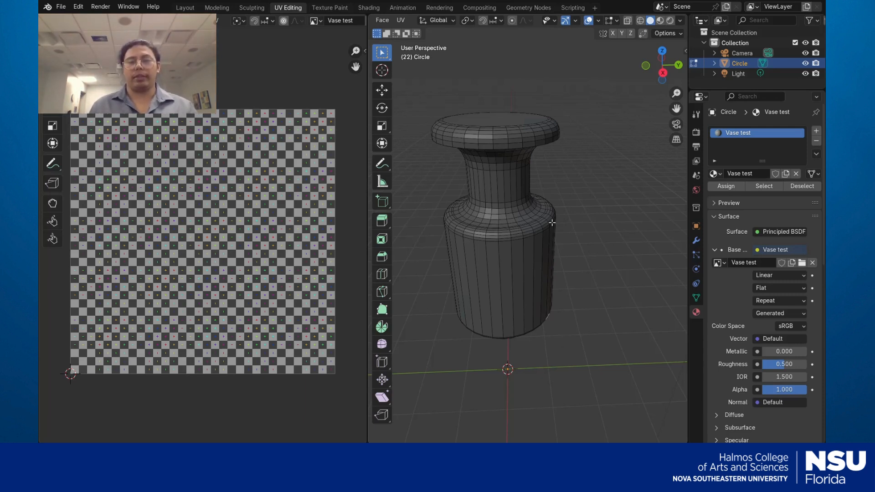
Select the vase's top cap face and add the bottom cap face to the selection
{"action": "scroll", "coordinate": [544, 189], "scroll_direction": "up", "scroll_amount": 5}
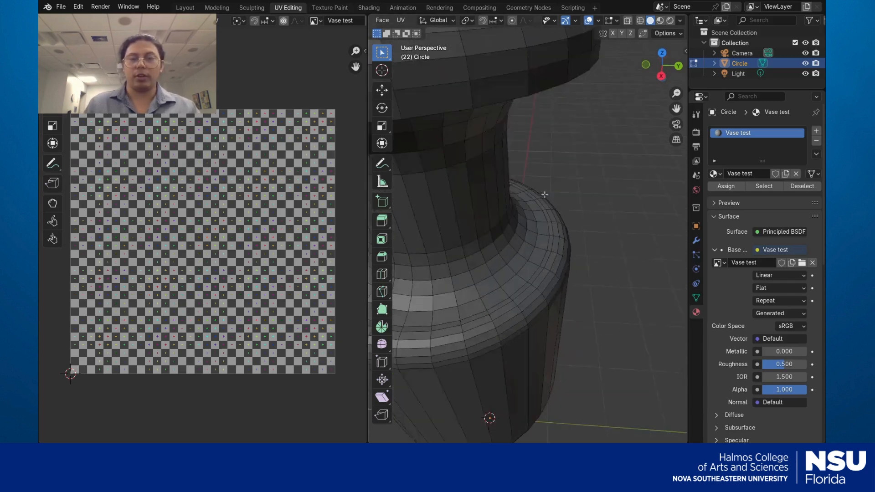
{"action": "middle_click_drag", "start_coordinate": [545, 191], "coordinate": [561, 197]}
{"action": "scroll", "coordinate": [554, 195], "scroll_direction": "up", "scroll_amount": 4}
{"action": "scroll", "coordinate": [554, 195], "scroll_direction": "down", "scroll_amount": 8}
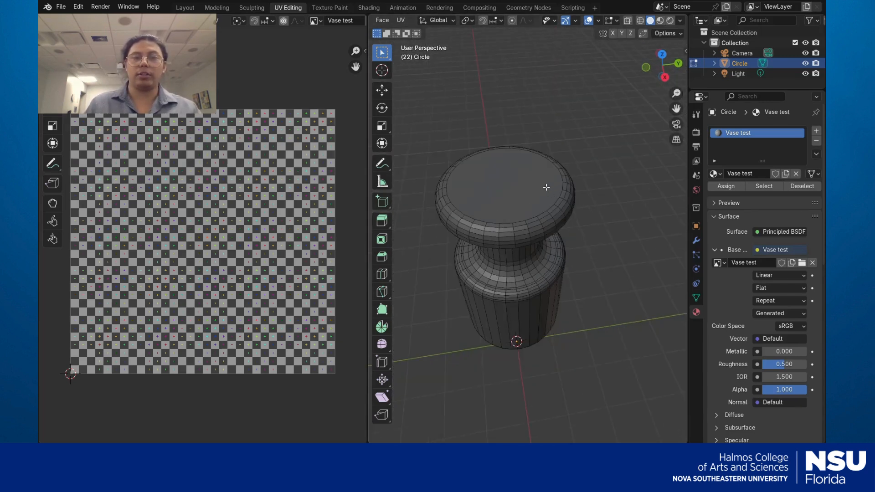
{"action": "scroll", "coordinate": [554, 194], "scroll_direction": "up", "scroll_amount": 2}
{"action": "scroll", "coordinate": [467, 20], "scroll_direction": "up", "scroll_amount": 5}
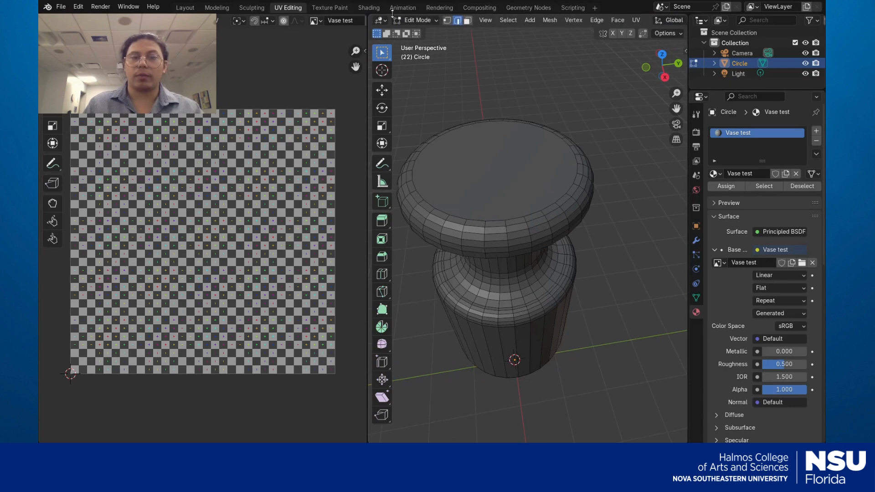
{"action": "left_click", "coordinate": [495, 220]}
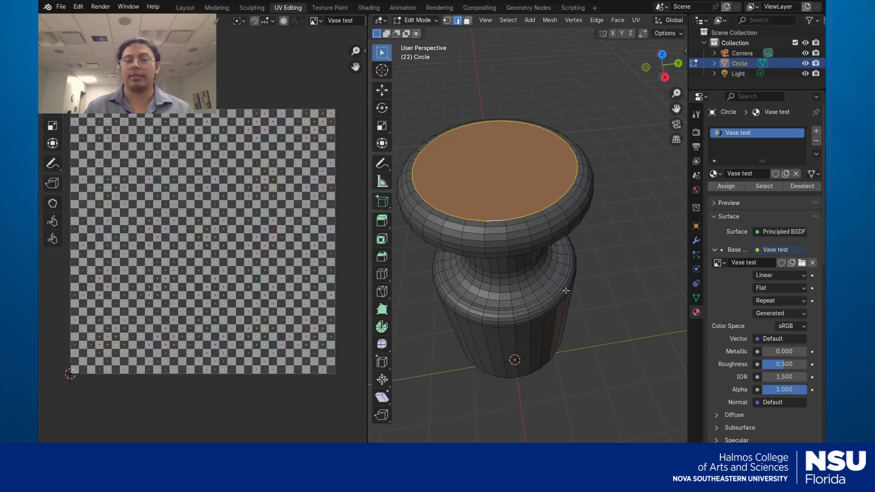
{"action": "middle_click_drag", "start_coordinate": [543, 215], "coordinate": [560, 192]}
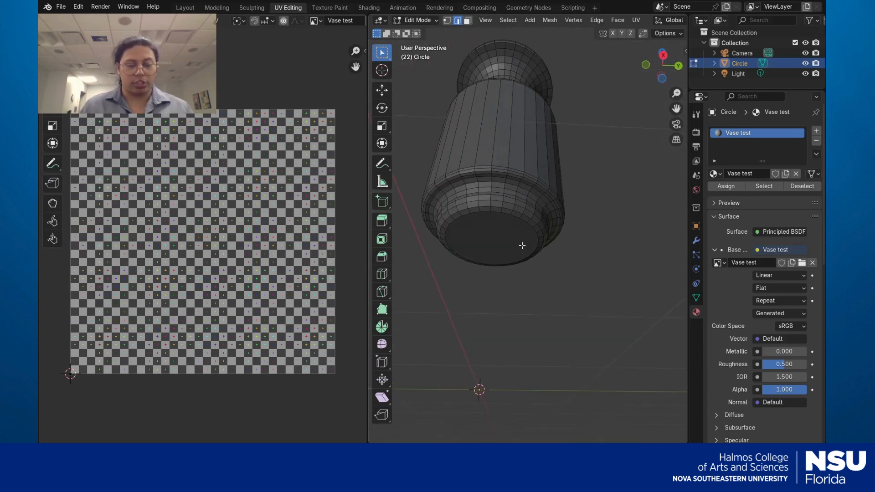
{"action": "left_click", "coordinate": [495, 212]}
{"action": "middle_click_drag", "start_coordinate": [519, 210], "coordinate": [536, 222]}
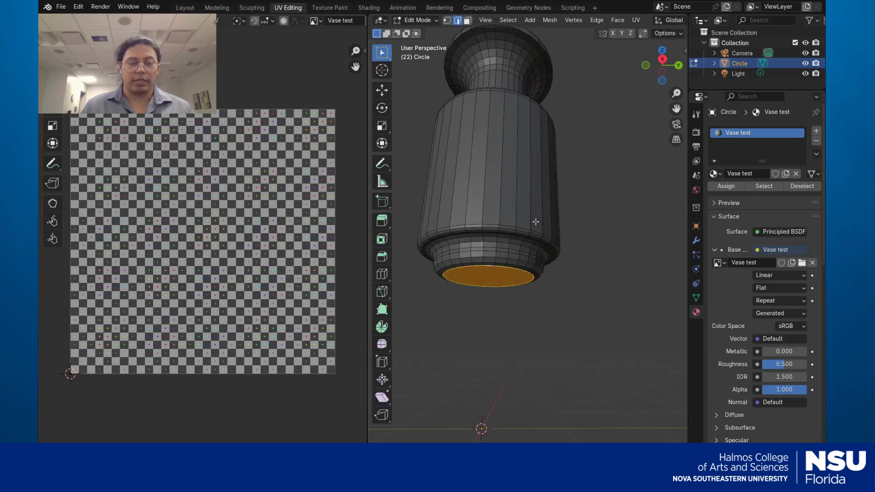
Mark the edges of both cap faces as seams, then clear the selection
{"action": "key", "text": "u"}
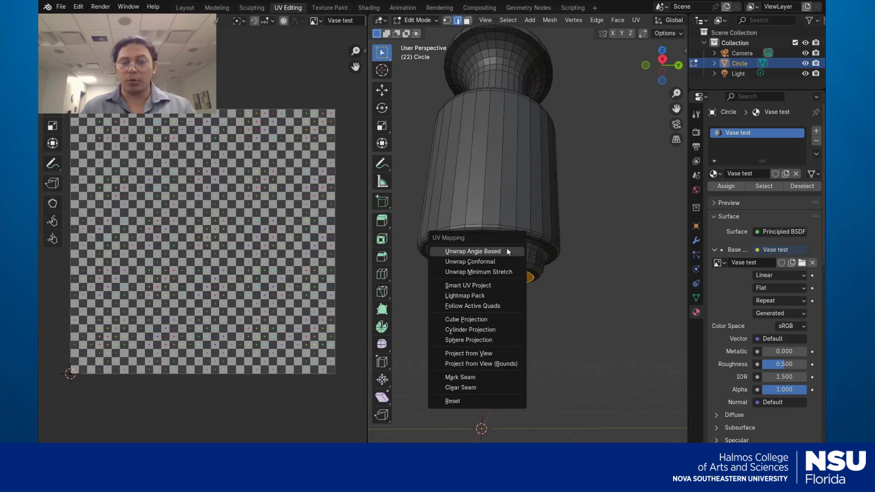
{"action": "left_click", "coordinate": [465, 379]}
{"action": "left_click", "coordinate": [515, 303]}
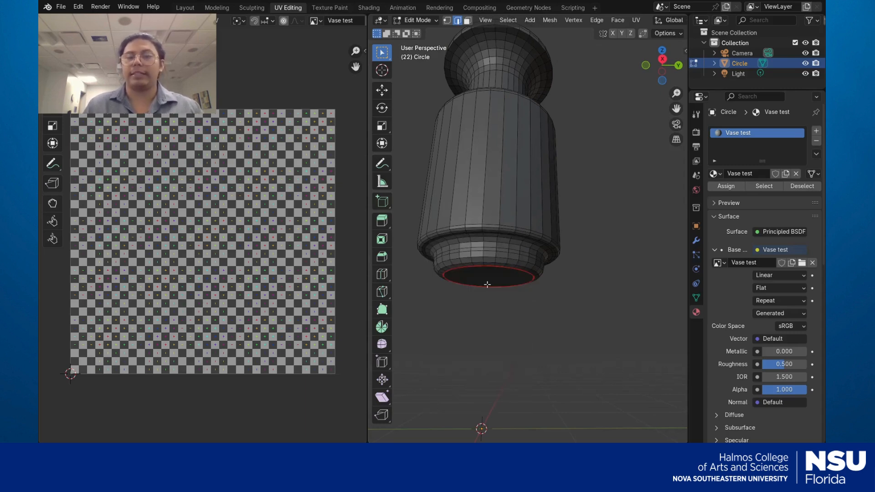
{"action": "middle_click_drag", "start_coordinate": [557, 237], "coordinate": [553, 306]}
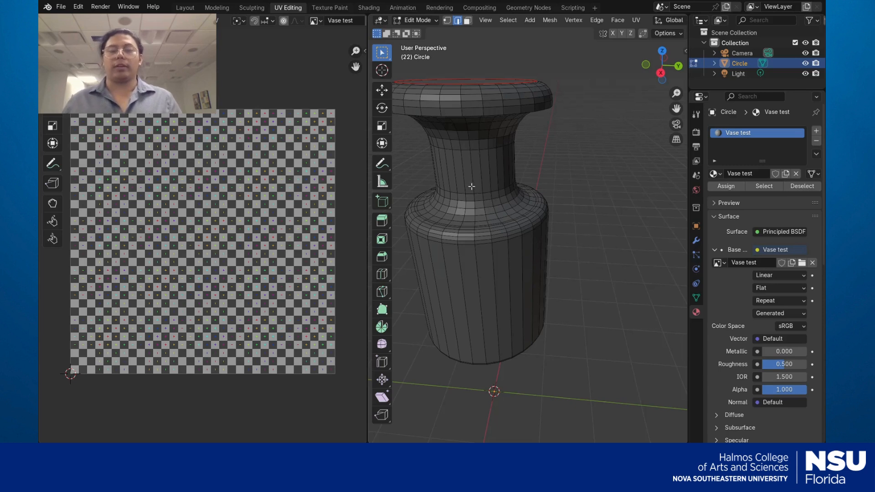
Mark a vertical edge loop up the vase's side as a seam
{"action": "left_click", "coordinate": [477, 278], "text": "alt"}
{"action": "mouse_move", "coordinate": [494, 290]}
{"action": "middle_mouse_down"}
{"action": "mouse_move", "coordinate": [491, 255]}
{"action": "mouse_move", "coordinate": [498, 288]}
{"action": "middle_mouse_up"}
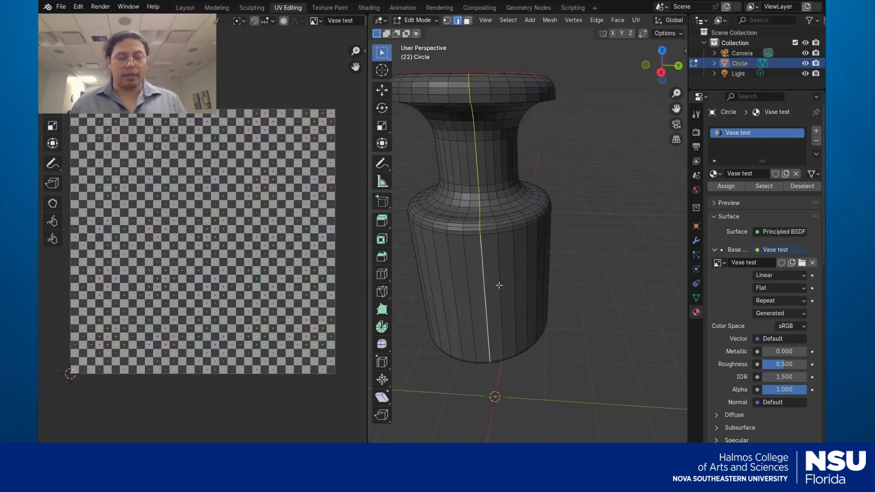
{"action": "key", "text": "u"}
{"action": "left_click", "coordinate": [489, 289]}
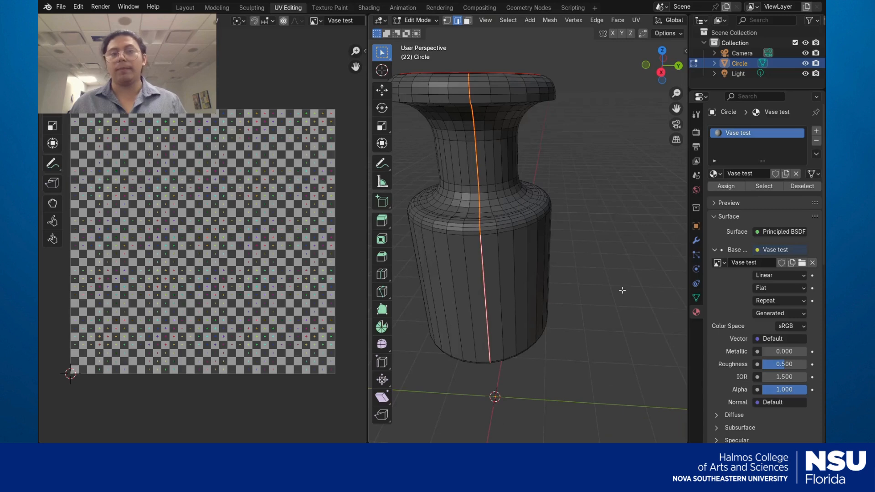
{"action": "mouse_move", "coordinate": [624, 290]}
{"action": "middle_mouse_down"}
{"action": "mouse_move", "coordinate": [613, 299]}
{"action": "mouse_move", "coordinate": [639, 292]}
{"action": "middle_mouse_up"}
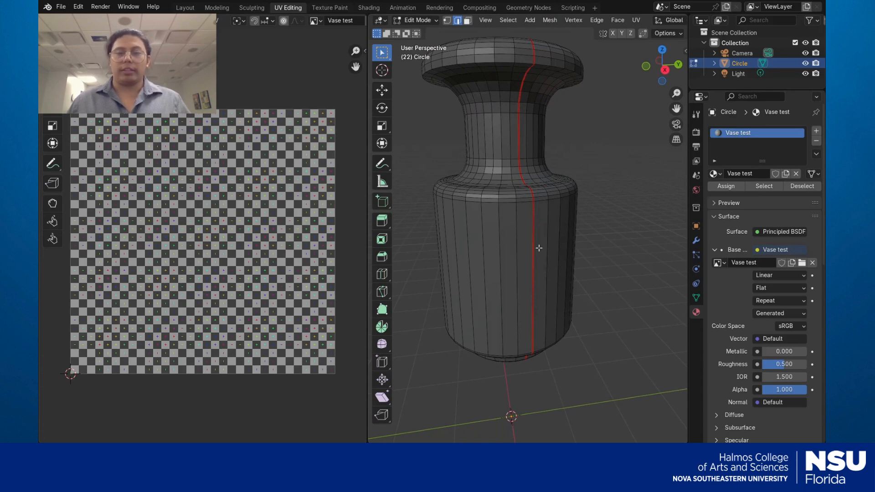
{"action": "scroll", "coordinate": [586, 178], "scroll_direction": "up", "scroll_amount": 5}
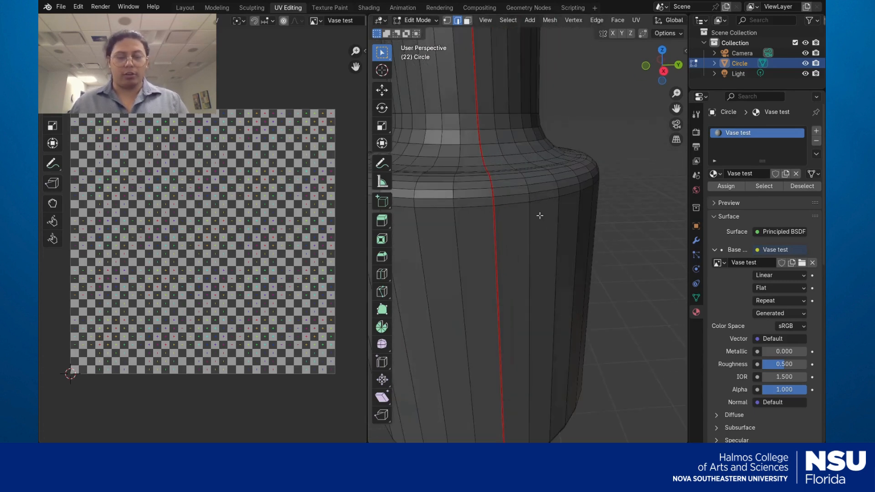
{"action": "scroll", "coordinate": [539, 216], "scroll_direction": "down", "scroll_amount": 6}
Select the entire vase mesh and unwrap it with Angle Based
{"action": "key", "text": "u"}
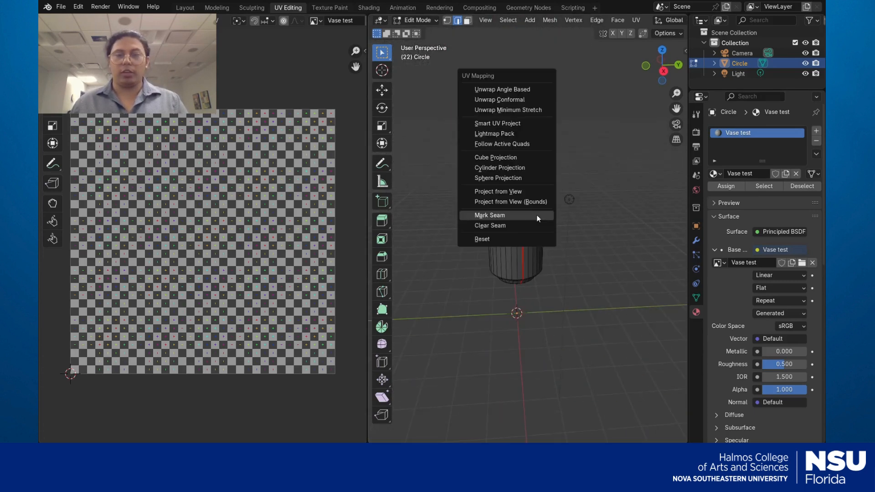
{"action": "left_click", "coordinate": [515, 90]}
{"action": "scroll", "coordinate": [538, 240], "scroll_direction": "up", "scroll_amount": 6}
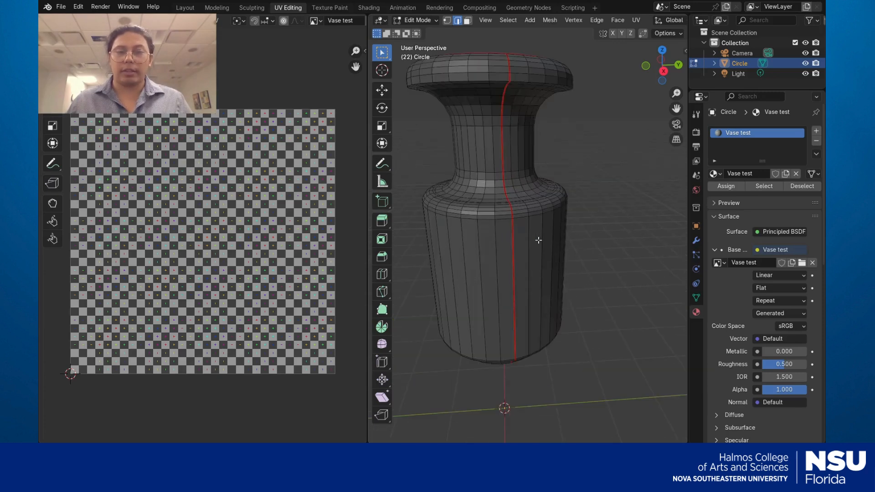
{"action": "scroll", "coordinate": [538, 241], "scroll_direction": "down", "scroll_amount": 3}
{"action": "key", "text": "a"}
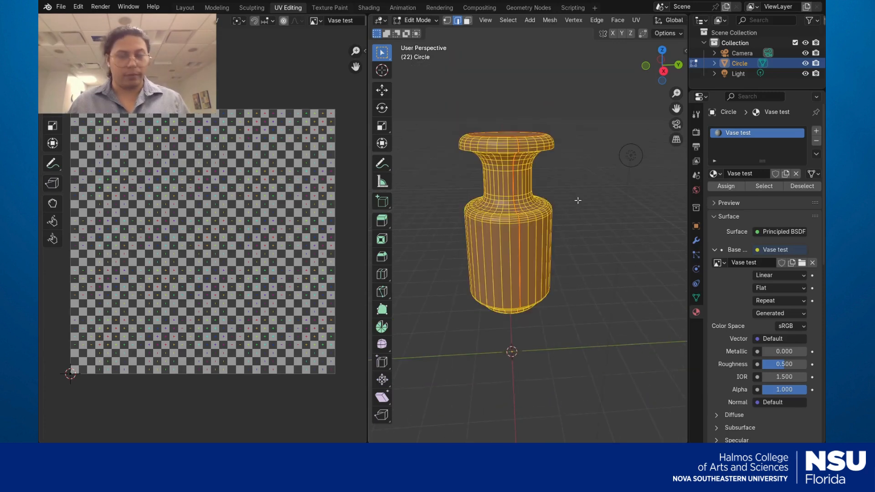
{"action": "key", "text": "u"}
{"action": "left_click", "coordinate": [527, 196]}
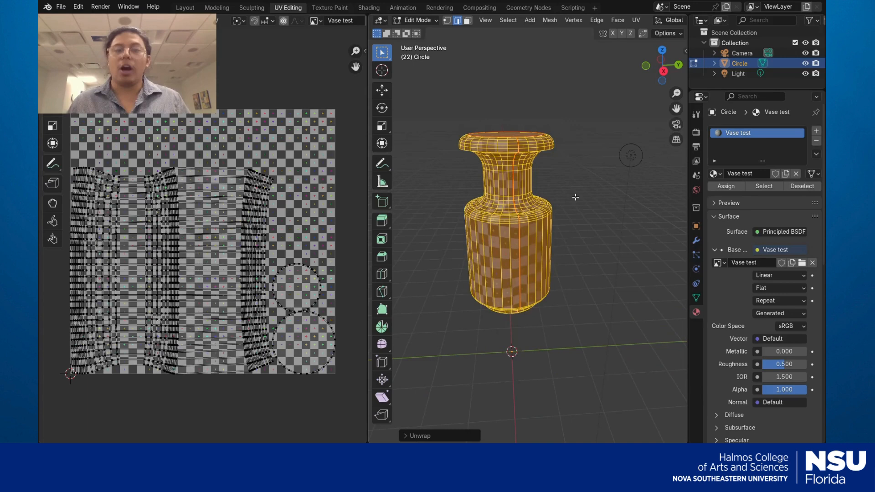
Deselect and orbit to inspect the checker on the vase, then reselect all for unwrapping
{"action": "key", "text": "alt+a"}
{"action": "scroll", "coordinate": [592, 242], "scroll_direction": "up", "scroll_amount": 2}
{"action": "middle_click_drag", "start_coordinate": [597, 252], "coordinate": [537, 286]}
{"action": "scroll", "coordinate": [597, 254], "scroll_direction": "up", "scroll_amount": 4}
{"action": "scroll", "coordinate": [597, 255], "scroll_direction": "down", "scroll_amount": 3}
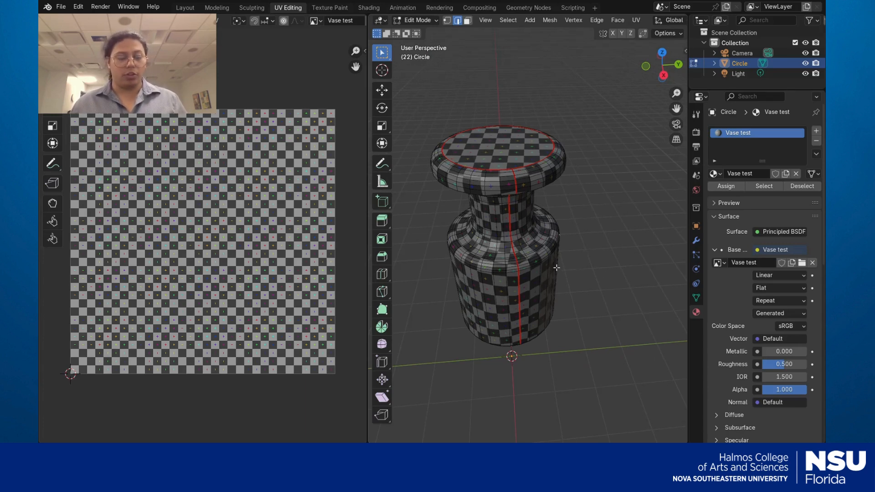
{"action": "key", "text": "a"}
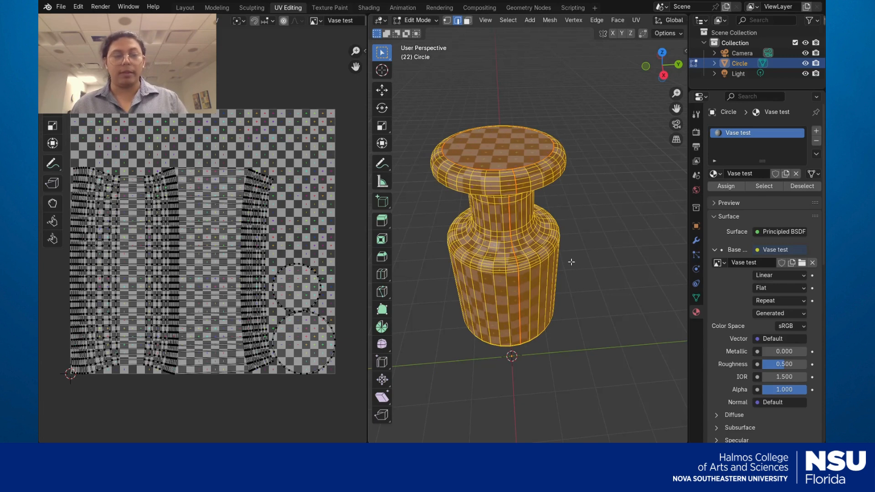
{"action": "key", "text": "u"}
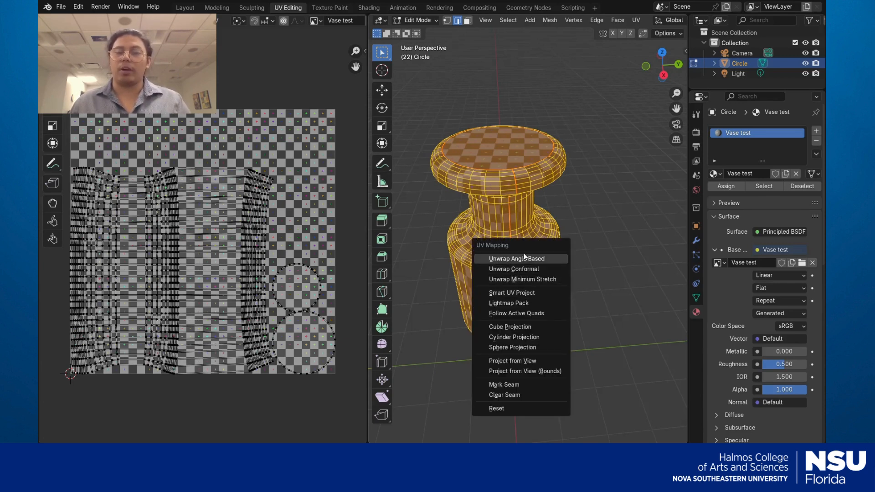
Unwrap the vase with Minimum Stretch and inspect it from lower and neck angles
{"action": "left_click", "coordinate": [525, 280]}
{"action": "left_click", "coordinate": [600, 276]}
{"action": "middle_click_drag", "start_coordinate": [608, 292], "coordinate": [587, 244]}
{"action": "scroll", "coordinate": [569, 243], "scroll_direction": "up", "scroll_amount": 3}
{"action": "scroll", "coordinate": [570, 239], "scroll_direction": "up", "scroll_amount": 2}
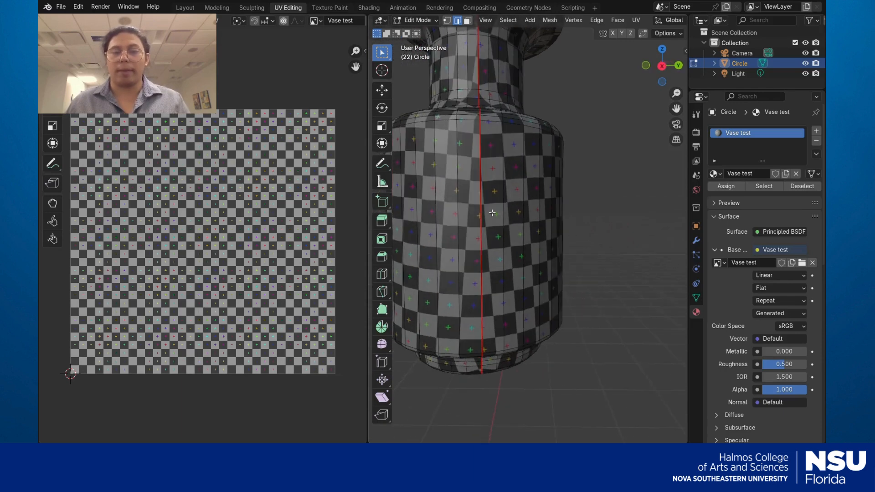
{"action": "middle_click_drag", "start_coordinate": [492, 213], "coordinate": [572, 300]}
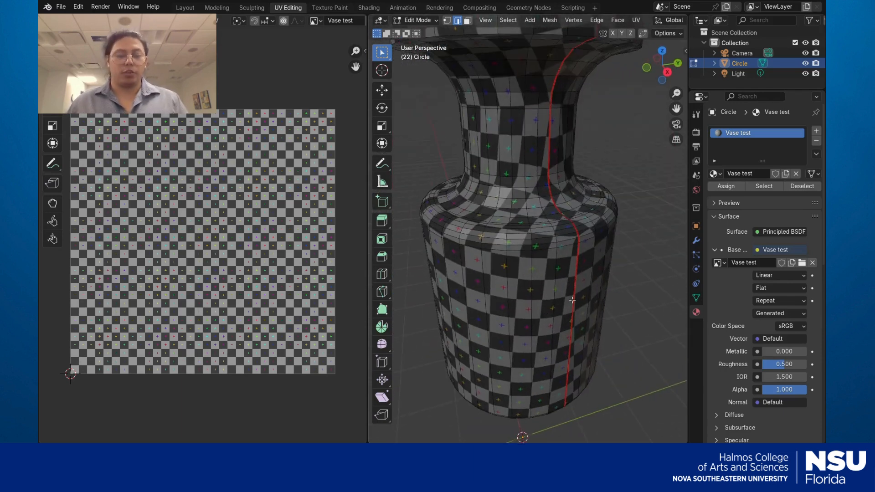
{"action": "scroll", "coordinate": [572, 300], "scroll_direction": "down", "scroll_amount": 4}
Re-unwrap the whole vase, trying Conformal, then settle on an Angle Based unwrap
{"action": "key", "text": "u"}
{"action": "left_click", "coordinate": [614, 254]}
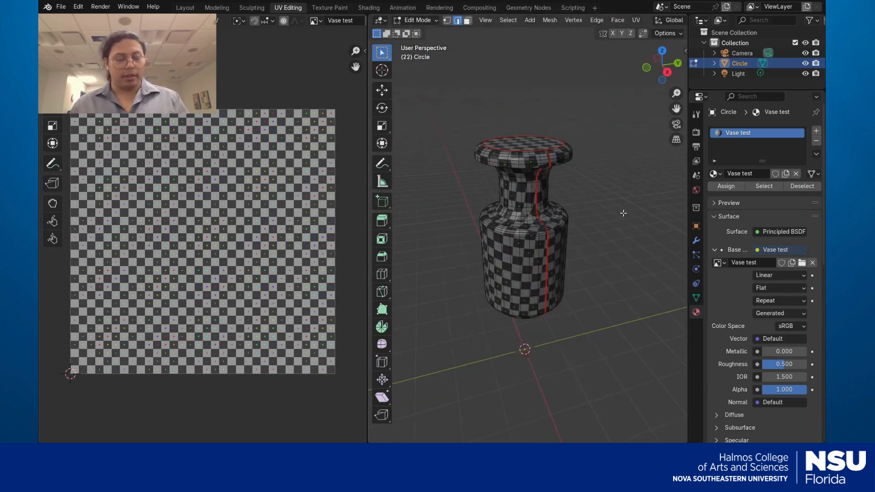
{"action": "key", "text": "a"}
{"action": "key", "text": "u"}
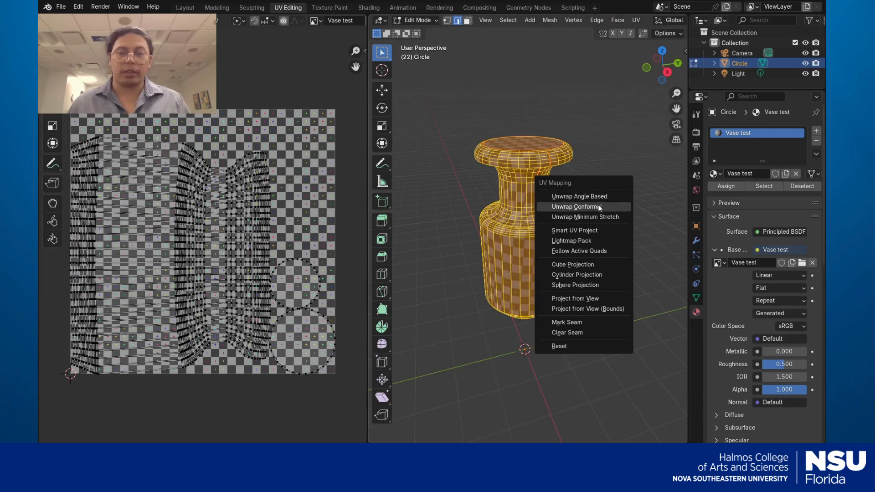
{"action": "left_click", "coordinate": [600, 207]}
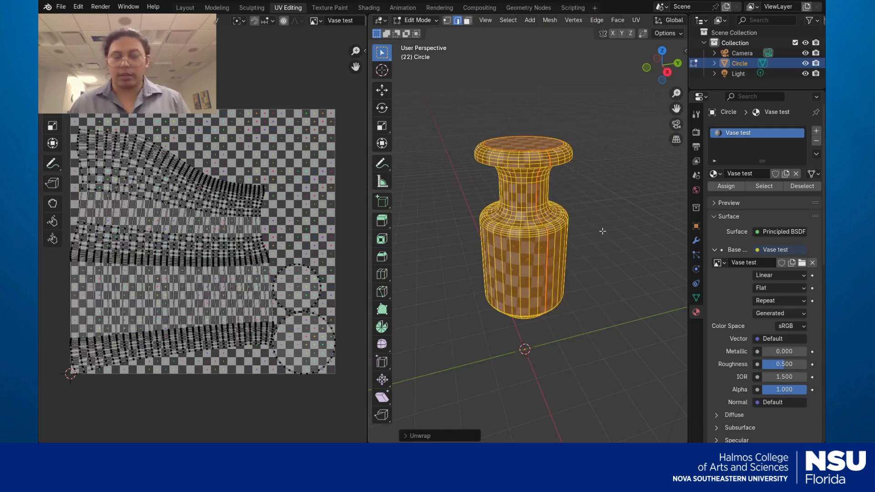
{"action": "key", "text": "u"}
{"action": "left_click", "coordinate": [584, 222]}
{"action": "key", "text": "alt+a"}
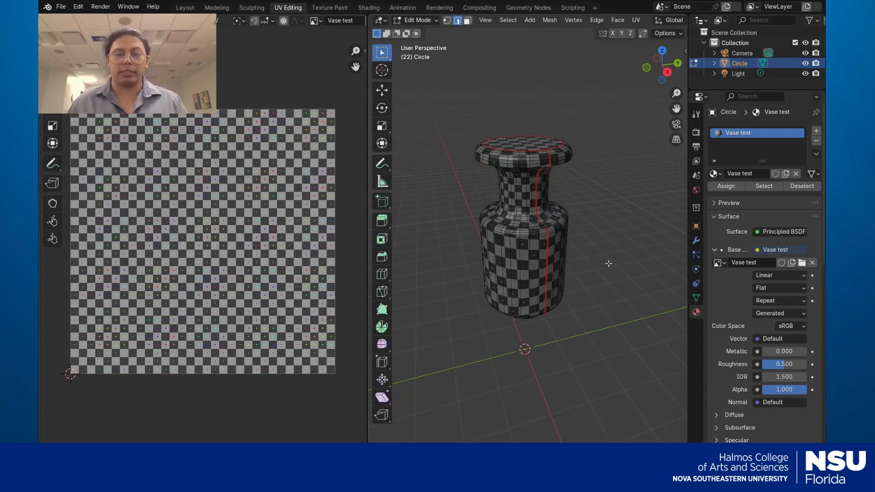
{"action": "middle_click_drag", "start_coordinate": [609, 263], "coordinate": [588, 265]}
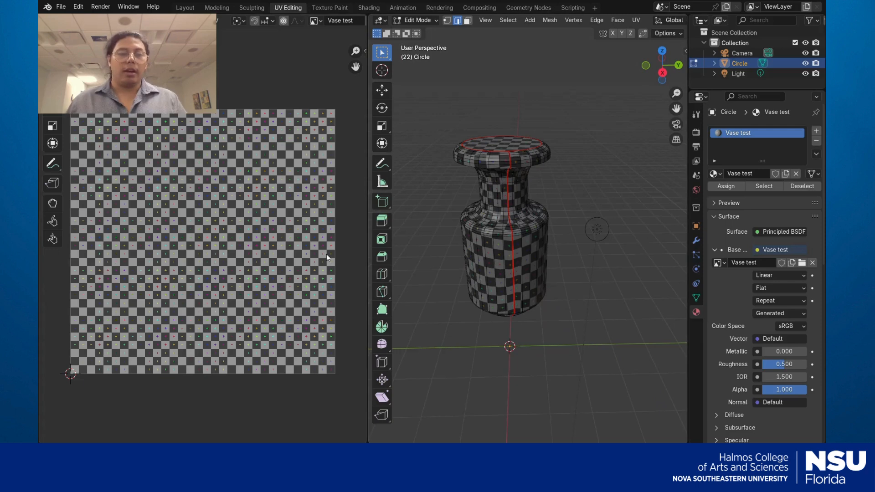
{"action": "key", "text": "a"}
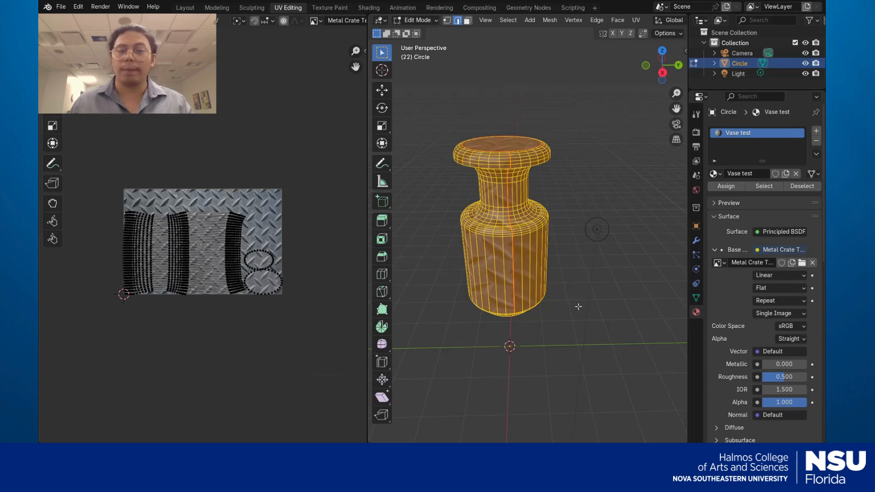
Swap the checker image for the diamond-plate texture and select the whole vase mesh
{"action": "left_click", "coordinate": [604, 308]}
{"action": "middle_click_drag", "start_coordinate": [604, 308], "coordinate": [583, 289]}
{"action": "key", "text": "a"}
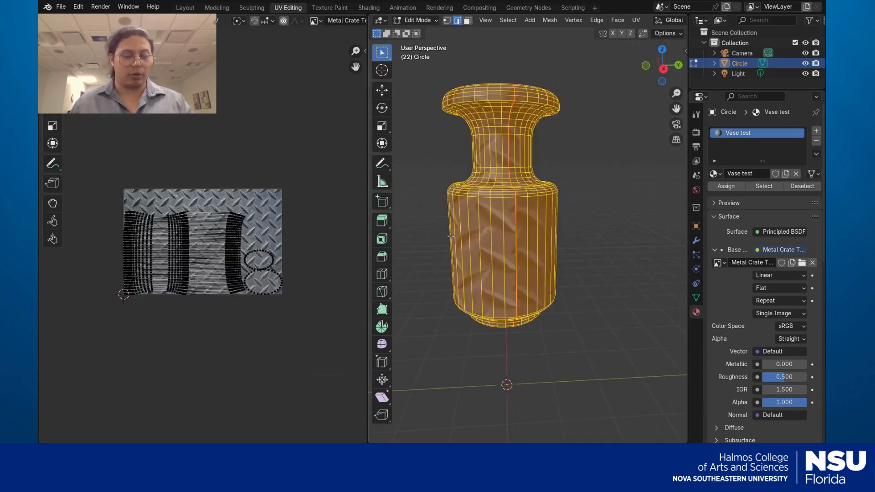
{"action": "scroll", "coordinate": [228, 269], "scroll_direction": "up", "scroll_amount": 5}
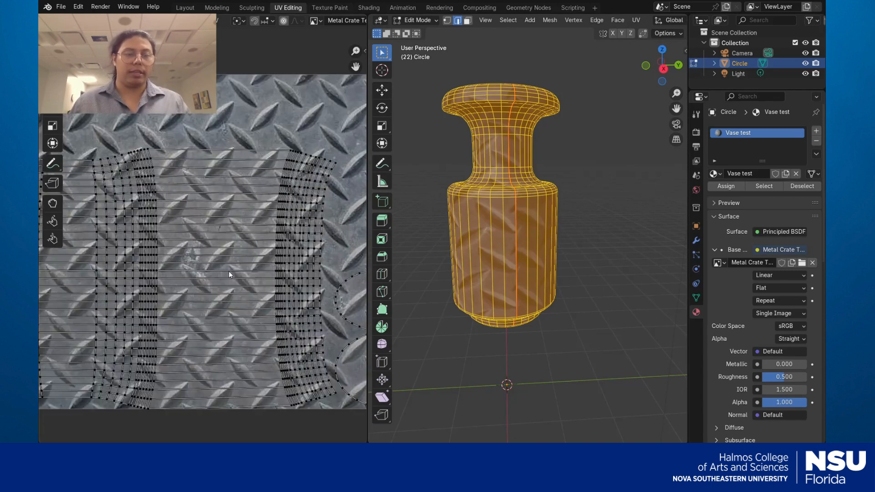
{"action": "scroll", "coordinate": [229, 272], "scroll_direction": "down", "scroll_amount": 3}
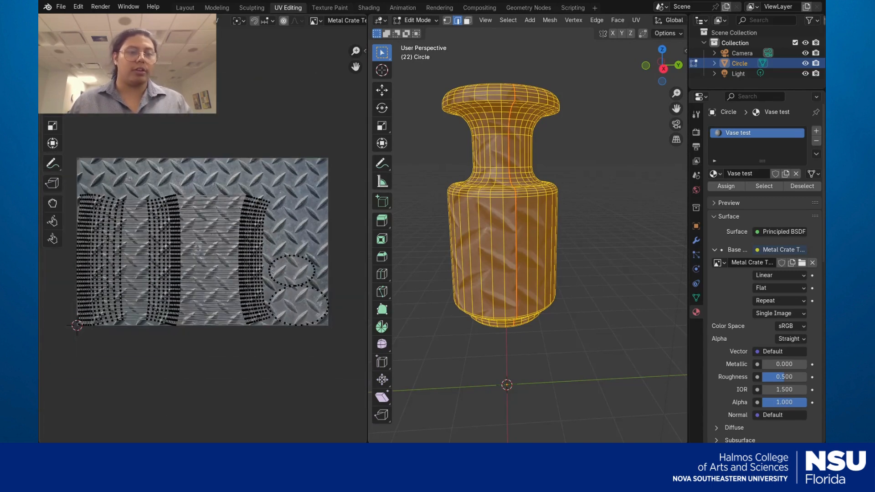
Move all UV islands up inside the texture image, then deselect the mesh
{"action": "key", "text": "a"}
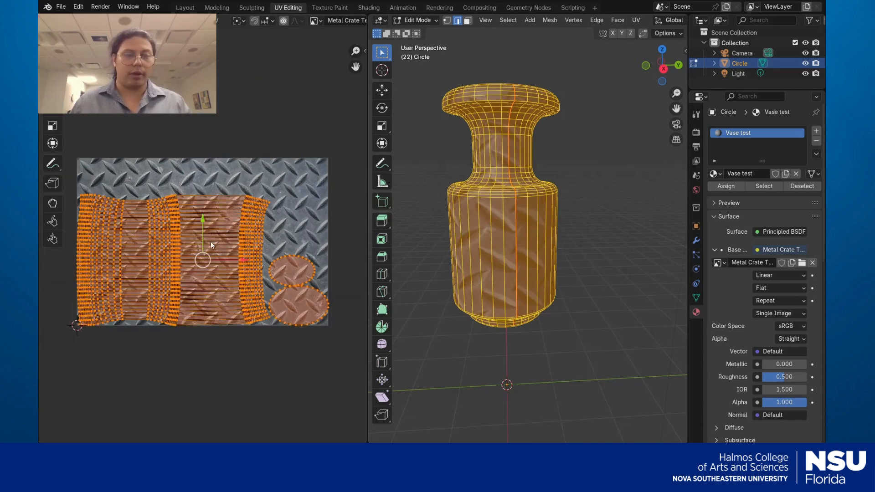
{"action": "left_click_drag", "start_coordinate": [203, 219], "coordinate": [202, 199]}
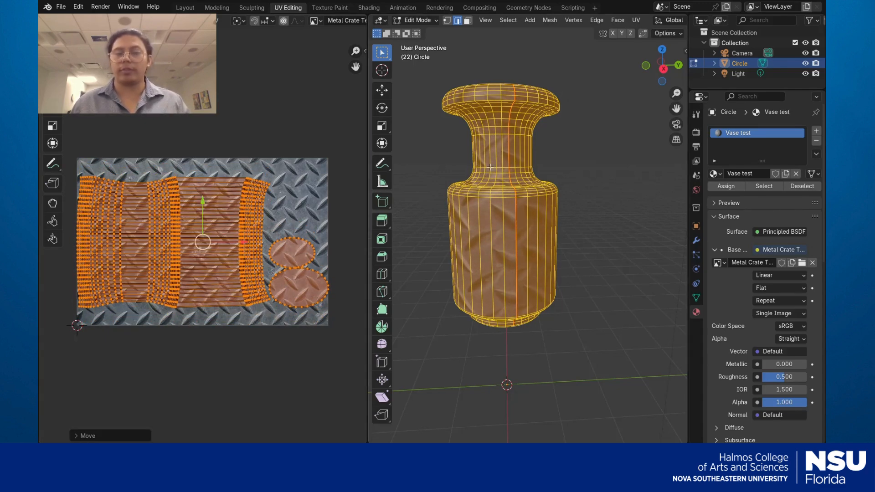
{"action": "key", "text": "alt+a"}
{"action": "middle_click_drag", "start_coordinate": [604, 188], "coordinate": [598, 211]}
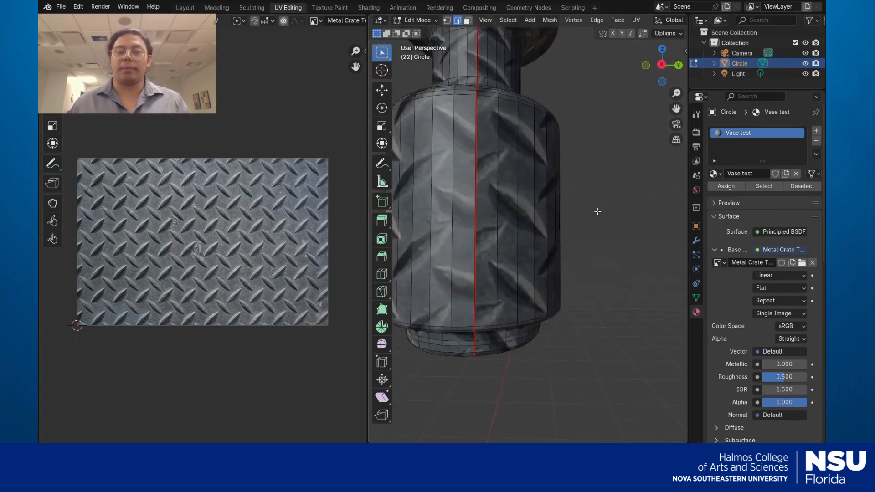
Inspect the diamond-plate vase, select its whole mesh, and open the interaction mode dropdown
{"action": "scroll", "coordinate": [598, 211], "scroll_direction": "up", "scroll_amount": 2}
{"action": "scroll", "coordinate": [470, 174], "scroll_direction": "down", "scroll_amount": 4}
{"action": "middle_click_drag", "start_coordinate": [535, 175], "coordinate": [578, 202]}
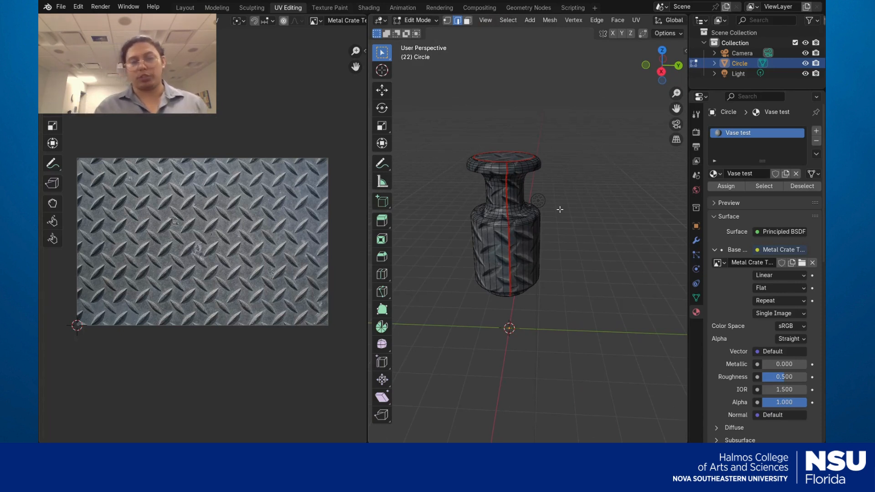
{"action": "key", "text": "a"}
{"action": "key", "text": "u"}
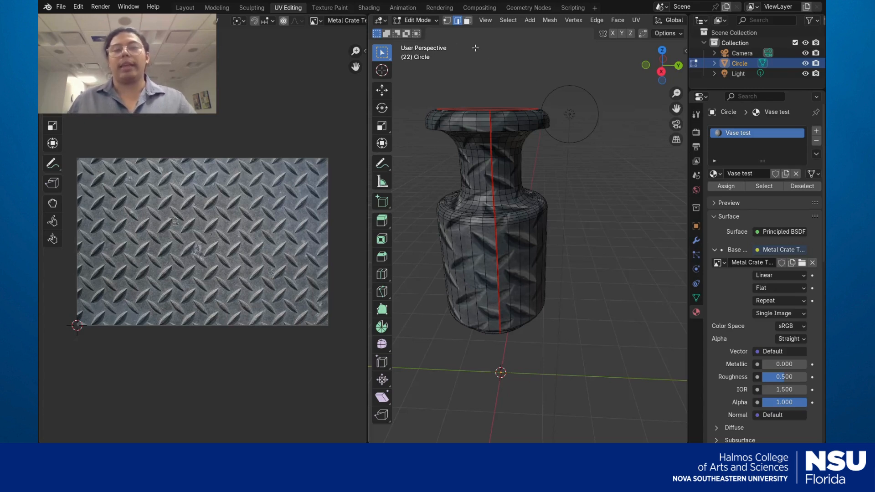
{"action": "left_click", "coordinate": [431, 20]}
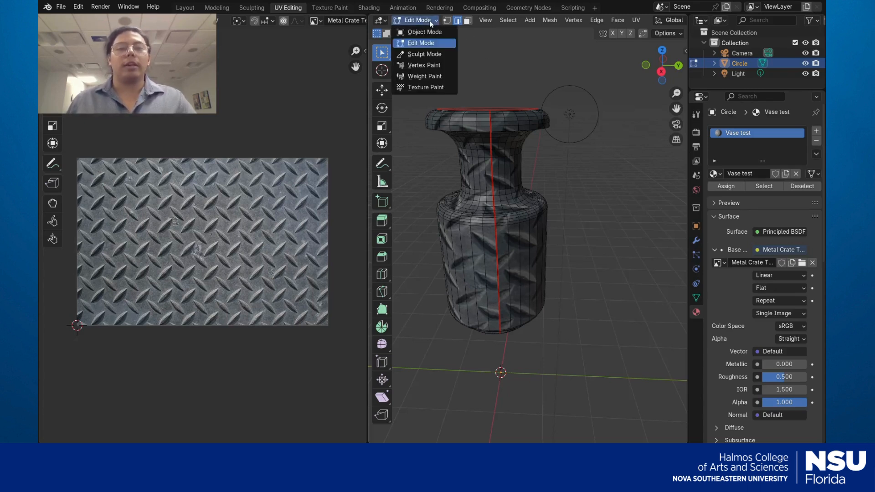
Switch the vase to Object Mode, apply Shade Smooth, and reselect the vase
{"action": "left_click", "coordinate": [429, 32]}
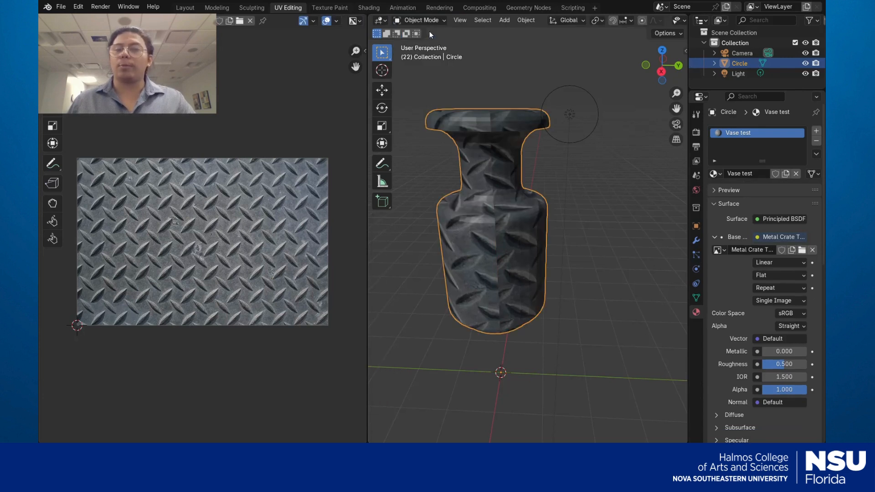
{"action": "right_click", "coordinate": [502, 187]}
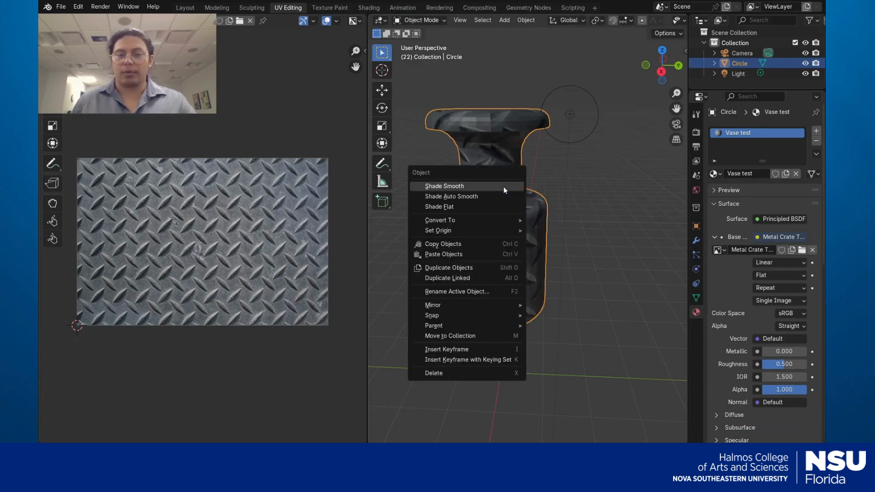
{"action": "left_click", "coordinate": [470, 186]}
{"action": "left_click", "coordinate": [560, 253]}
{"action": "middle_click_drag", "start_coordinate": [560, 253], "coordinate": [608, 283]}
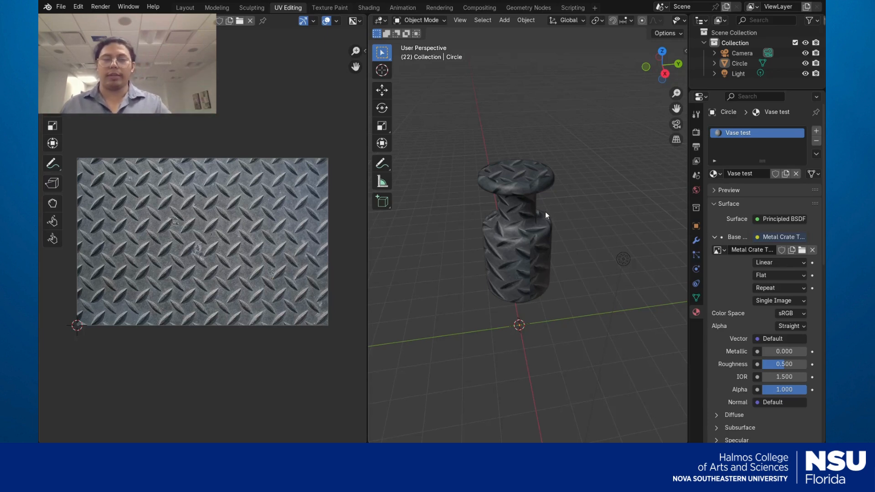
{"action": "left_click", "coordinate": [538, 221]}
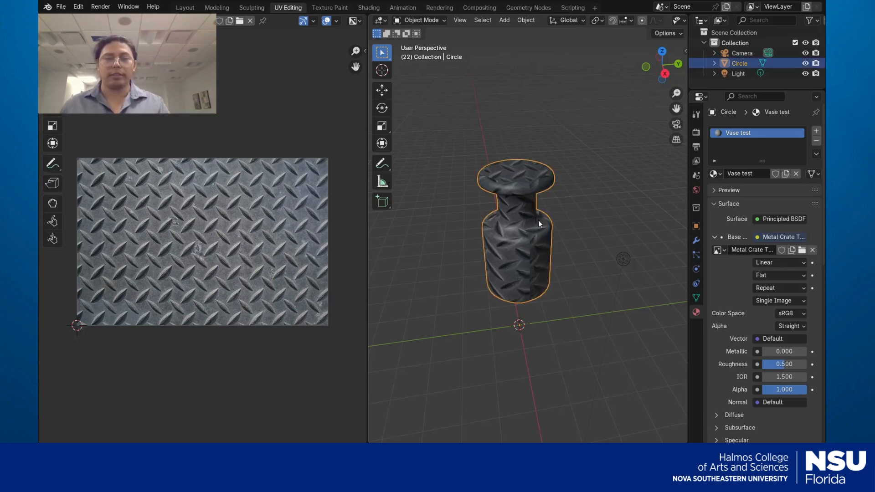
Put the vase back into Edit Mode and select its whole mesh
{"action": "left_click", "coordinate": [420, 20]}
{"action": "left_click", "coordinate": [424, 42]}
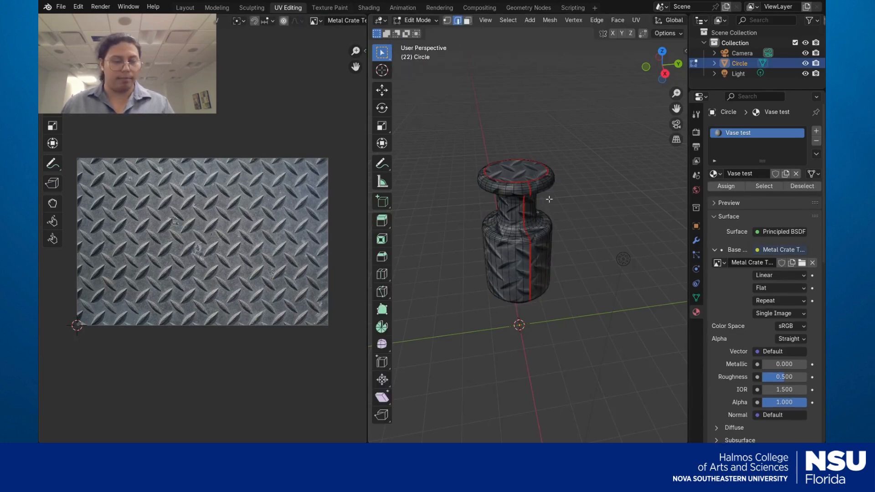
{"action": "key", "text": "a"}
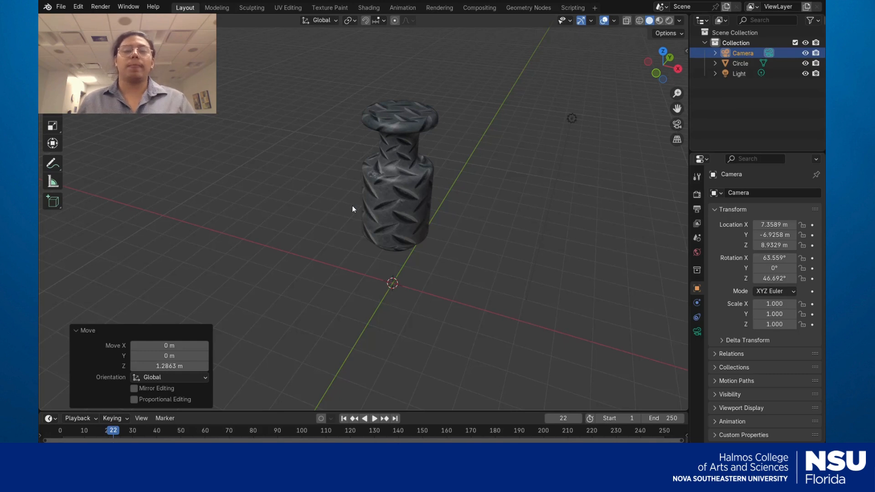
{"action": "middle_click_drag", "start_coordinate": [422, 172], "coordinate": [418, 199]}
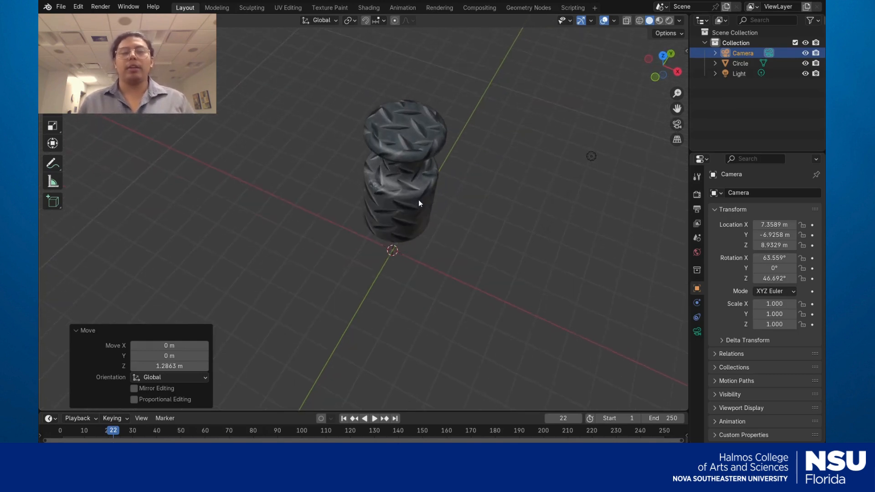
{"action": "scroll", "coordinate": [417, 155], "scroll_direction": "up", "scroll_amount": 4}
{"action": "middle_click_drag", "start_coordinate": [473, 128], "coordinate": [488, 125]}
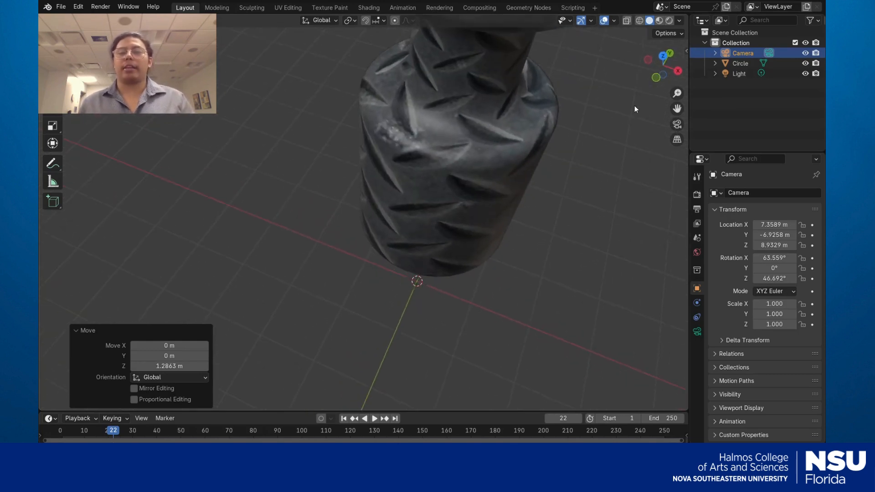
{"action": "left_click_drag", "start_coordinate": [678, 108], "coordinate": [613, 236]}
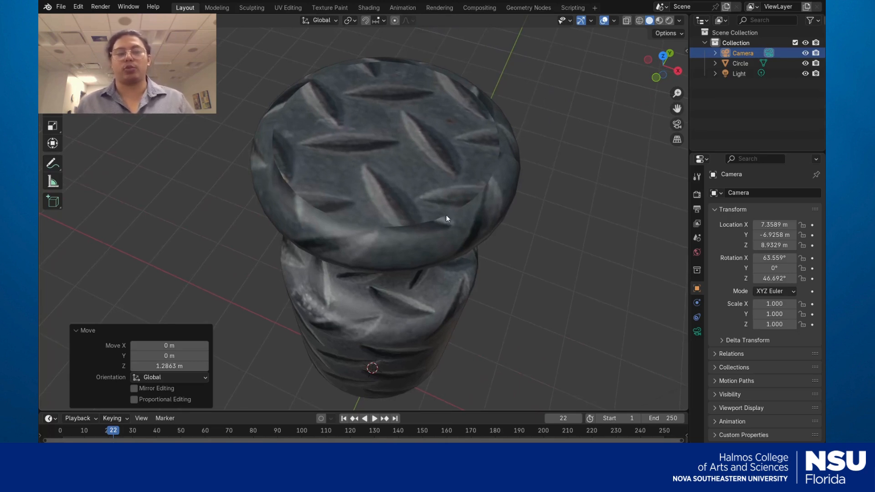
{"action": "middle_click_drag", "start_coordinate": [465, 269], "coordinate": [379, 186]}
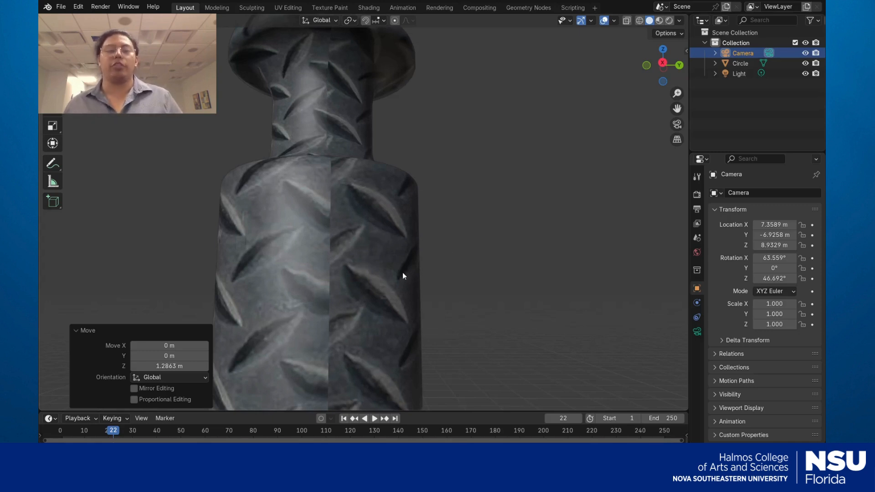
{"action": "middle_click_drag", "start_coordinate": [403, 273], "coordinate": [379, 285]}
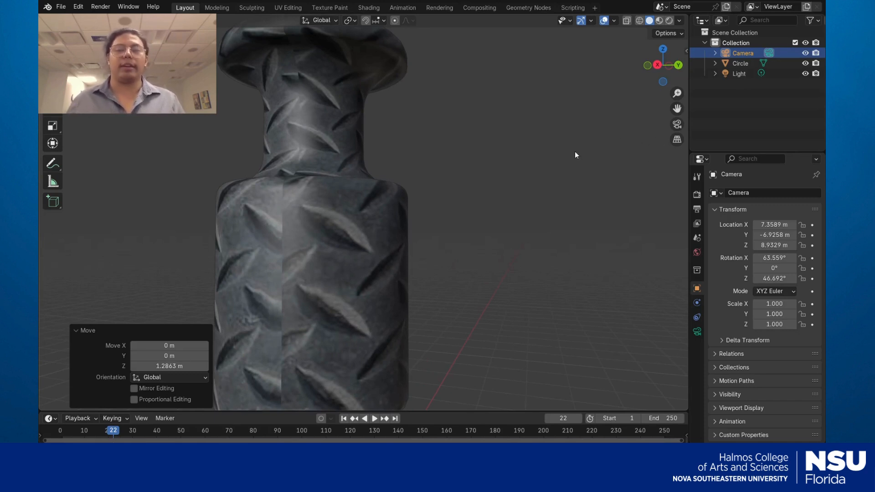
{"action": "scroll", "coordinate": [514, 203], "scroll_direction": "down", "scroll_amount": 6}
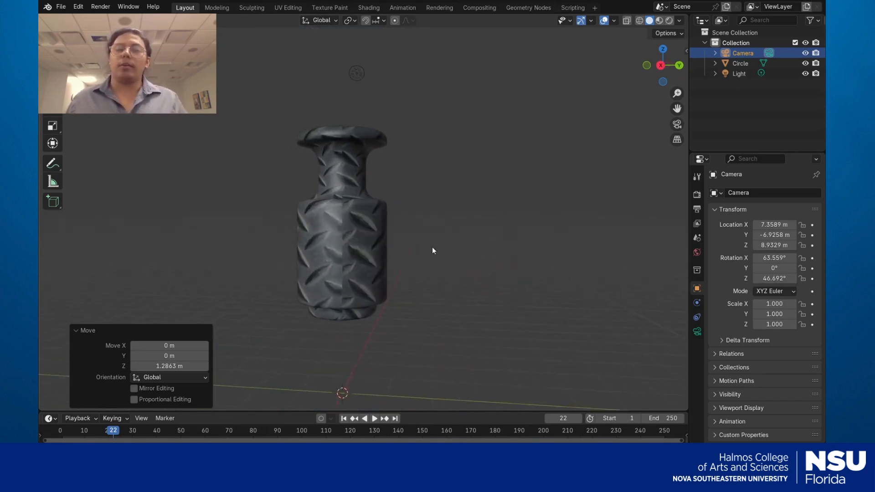
{"action": "middle_click_drag", "start_coordinate": [546, 258], "coordinate": [549, 284]}
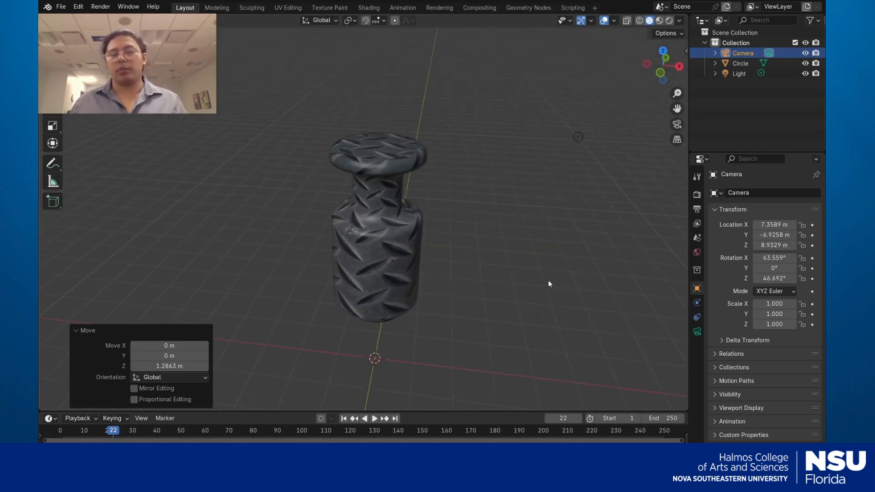